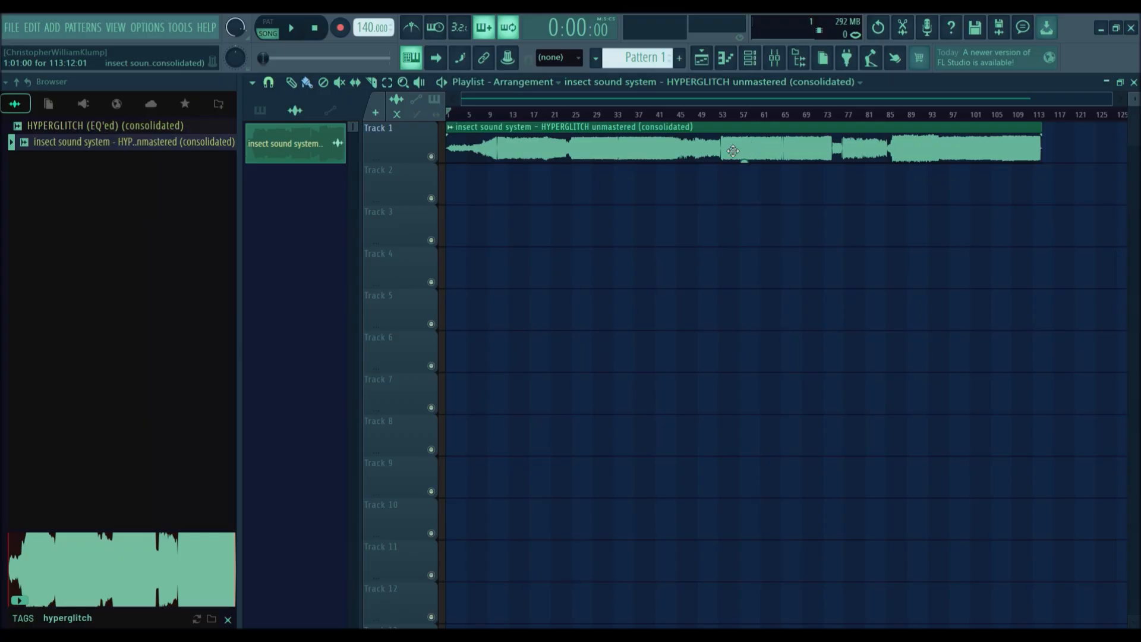
click(772, 59)
click(772, 59)
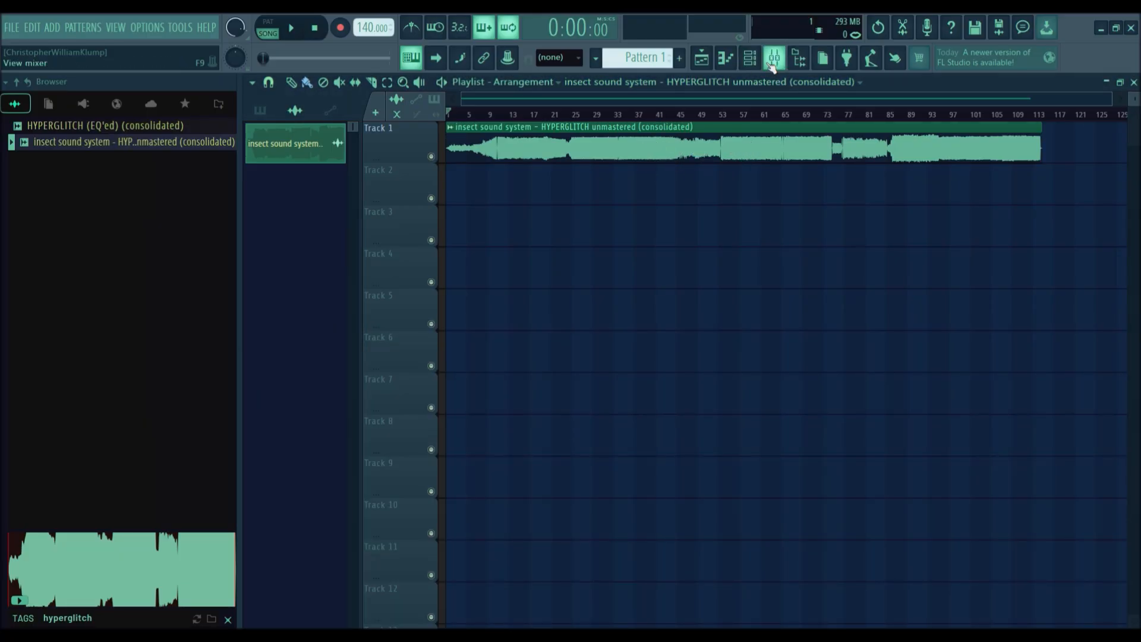
click(773, 58)
click(774, 58)
double_click(675, 153)
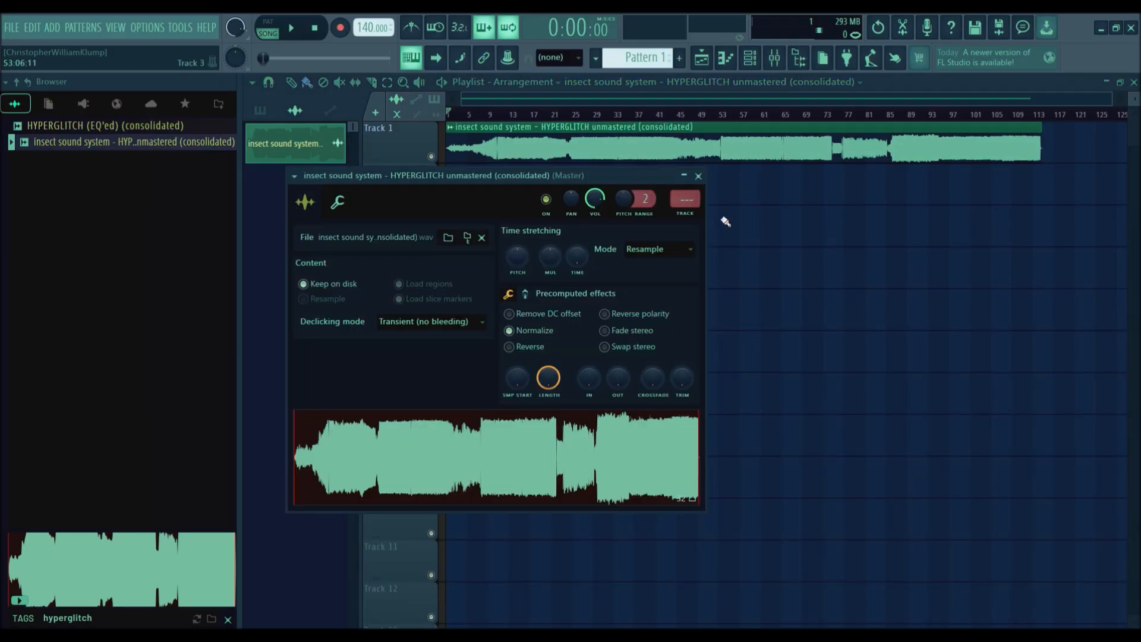
drag(463, 157, 527, 157)
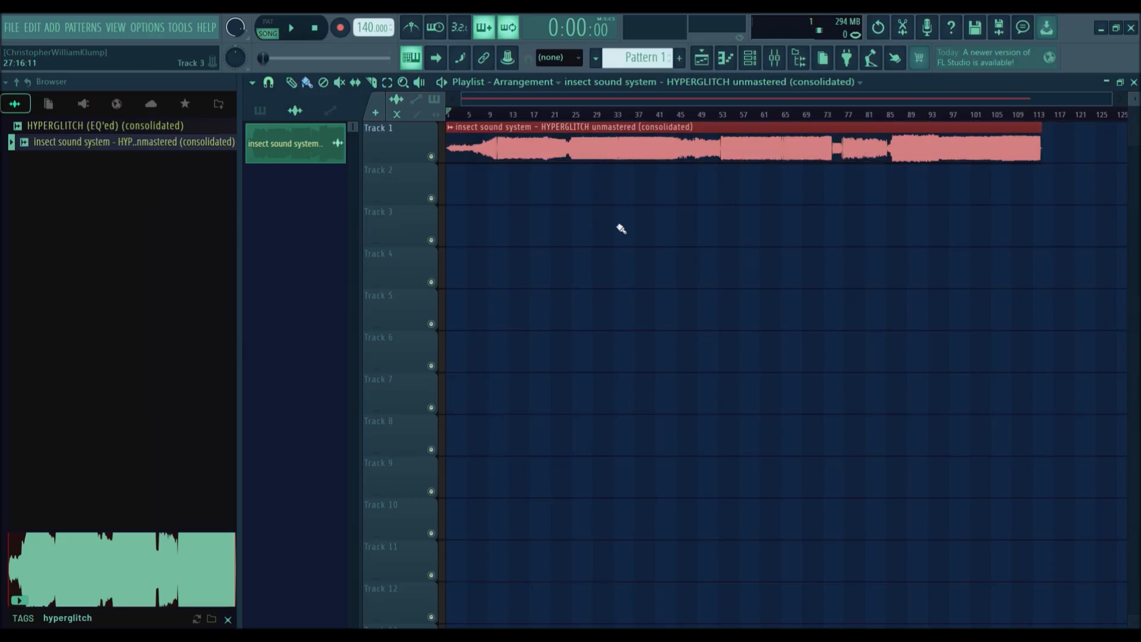
ctrl+click(621, 228)
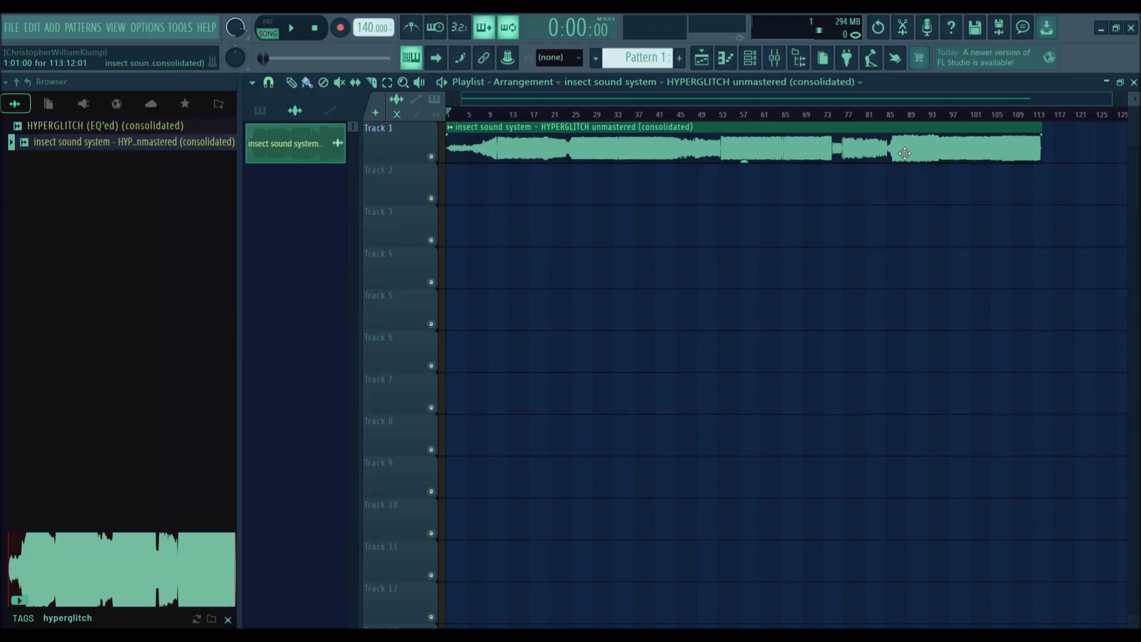
double_click(862, 137)
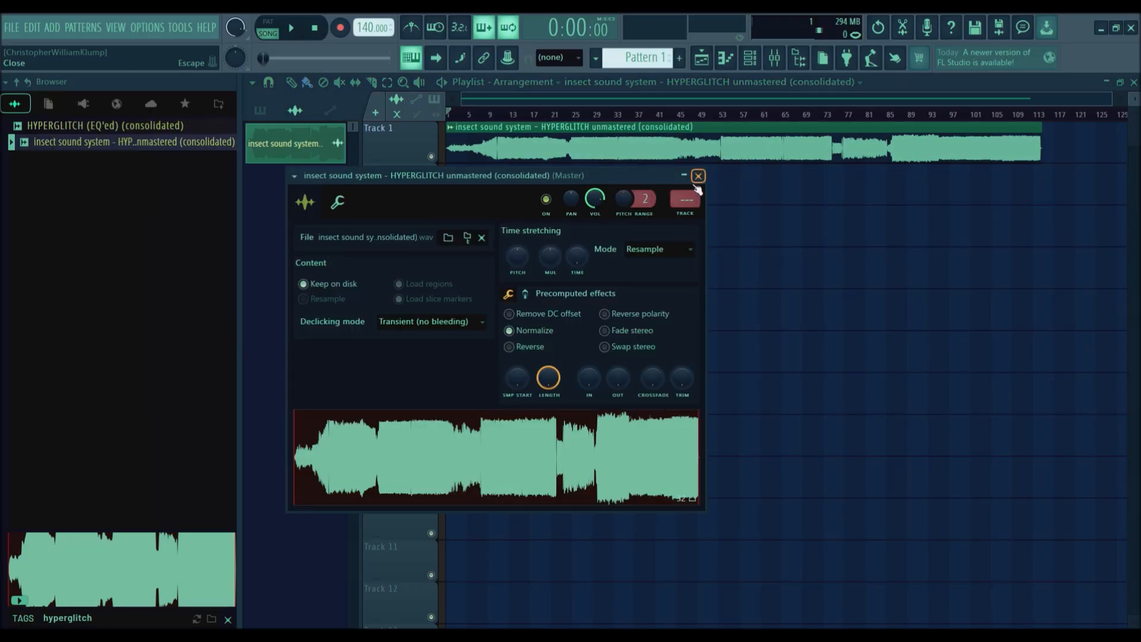
click(699, 180)
drag(889, 144, 960, 152)
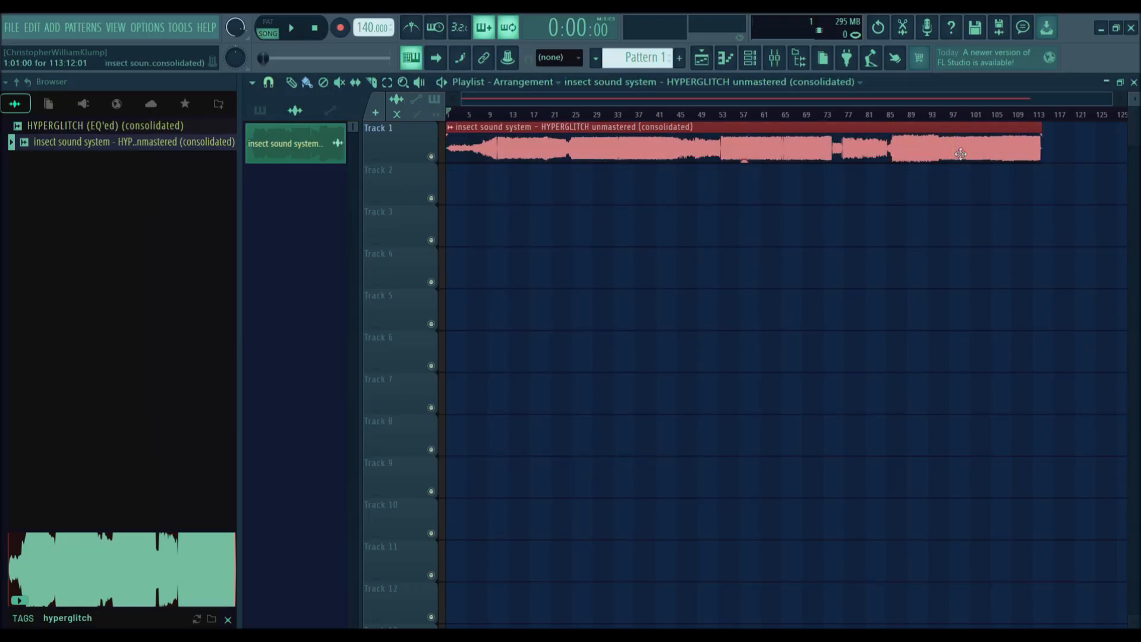
key(ctrl+d)
click(664, 189)
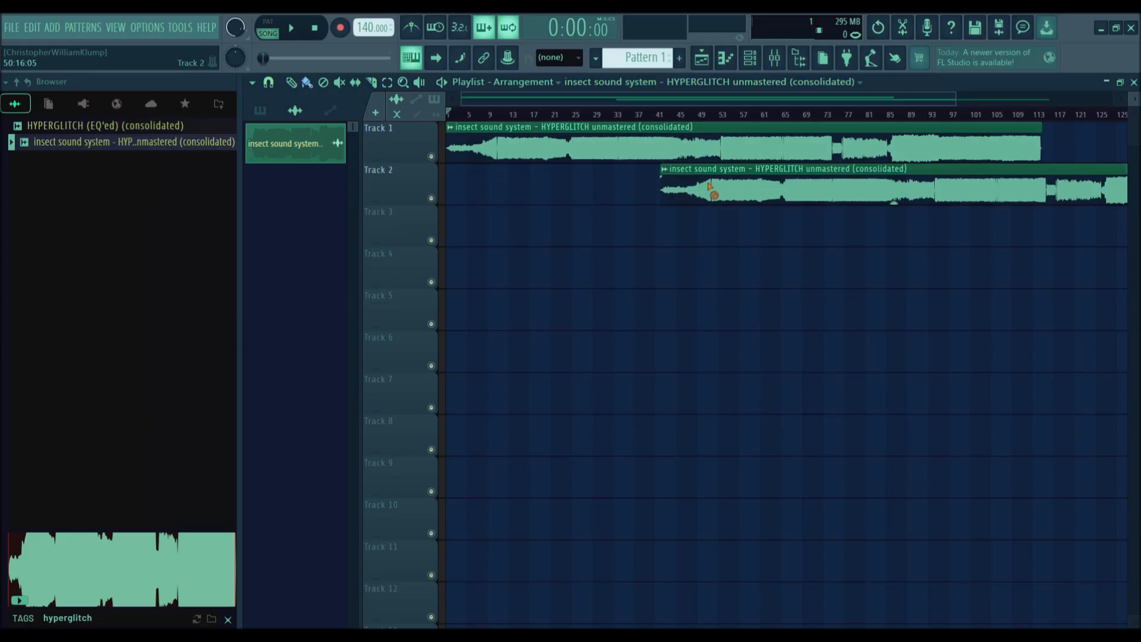
right_click(713, 193)
Step: Route the song's audio clip to mixer track 2 and load the TDR Kotelnikov compressor in its first effect slot
double_click(689, 145)
click(688, 205)
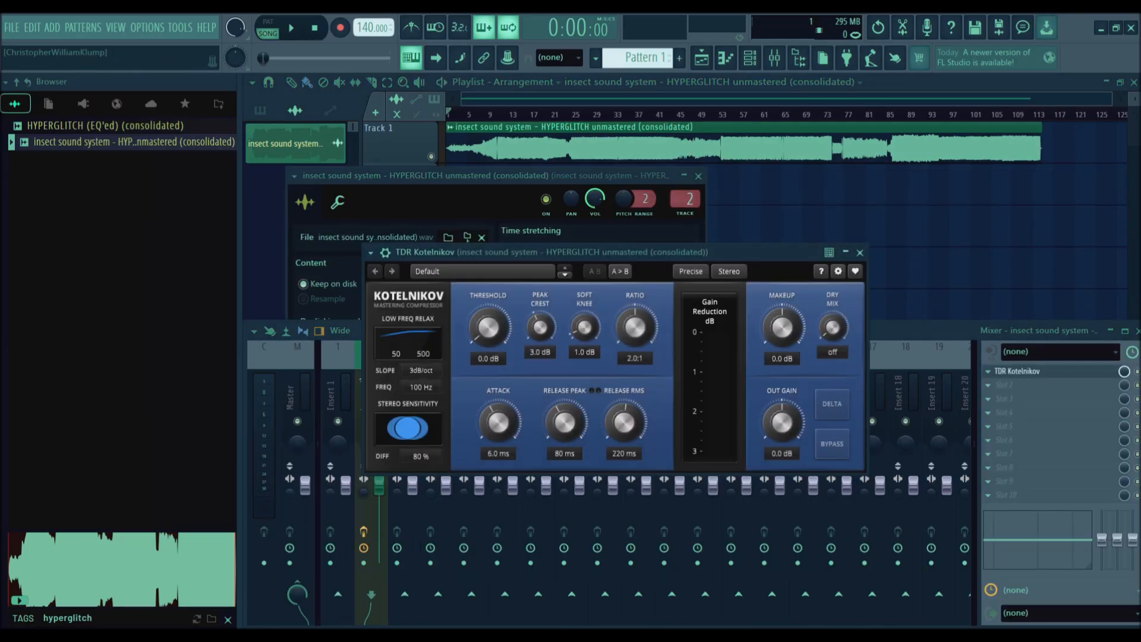
drag(693, 253, 704, 163)
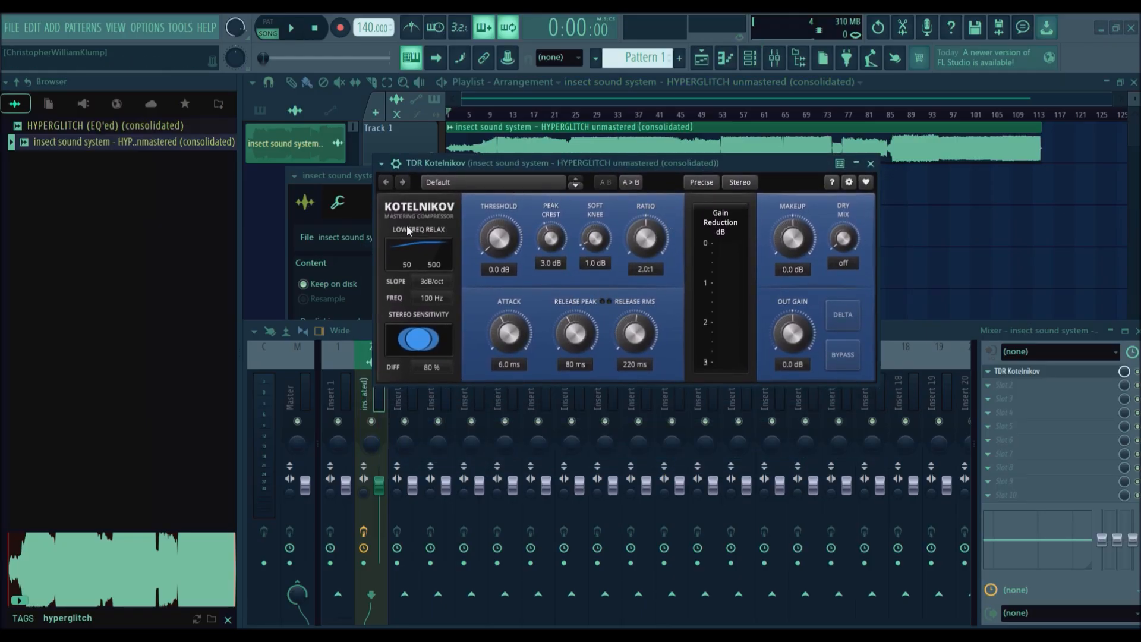
drag(539, 165, 611, 176)
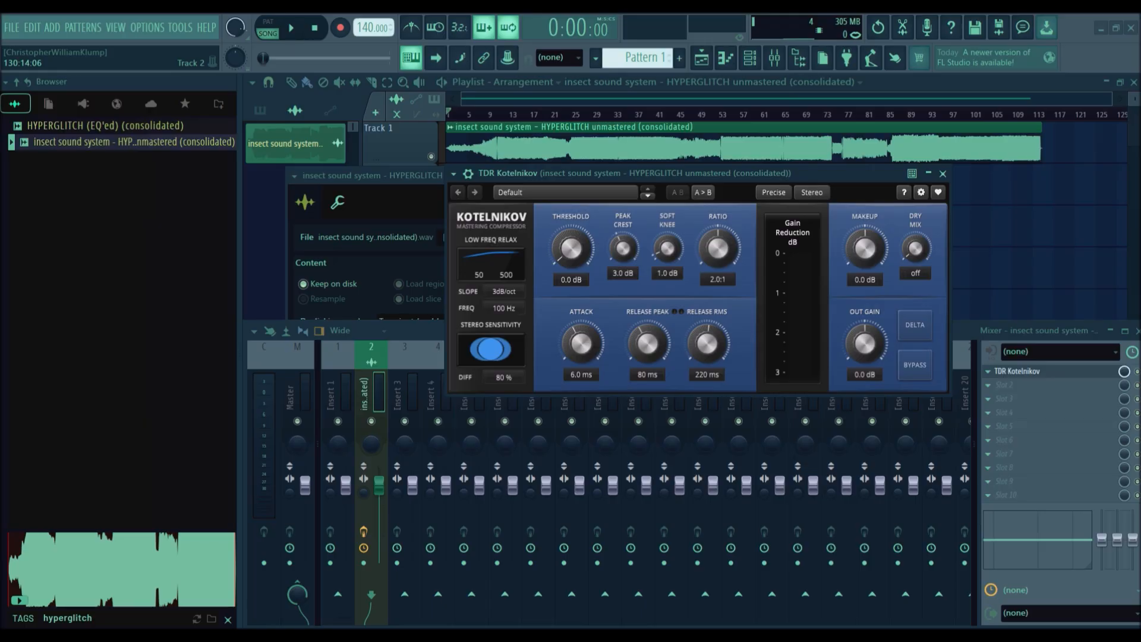
Step: Set the compressor's Release Peak time to 62 ms
double_click(636, 376)
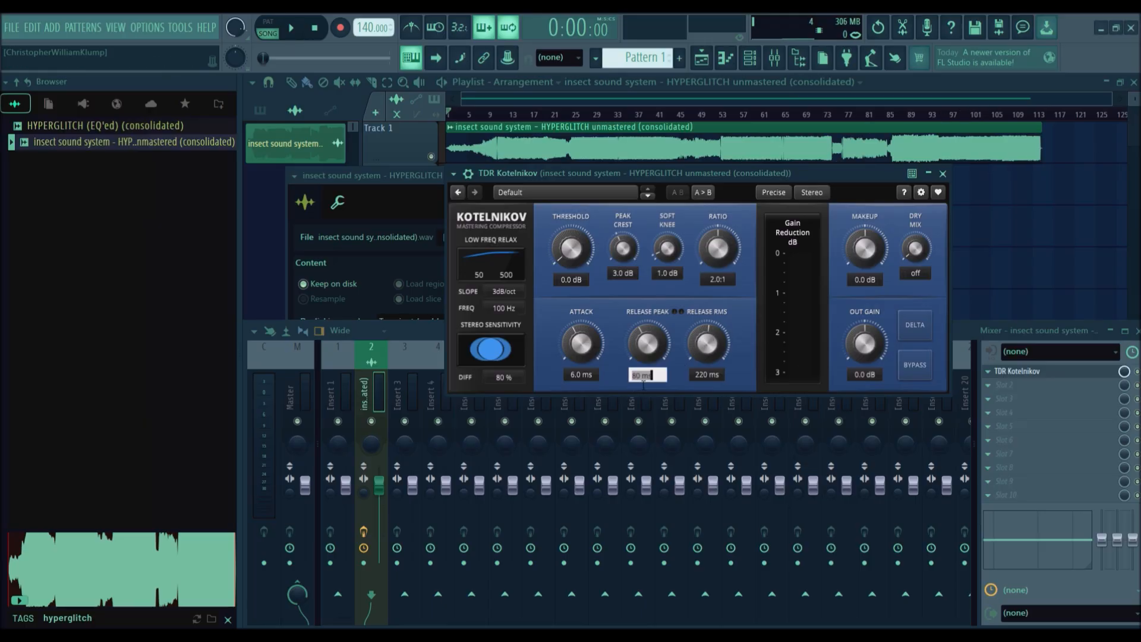
text(62.5)
key(Return)
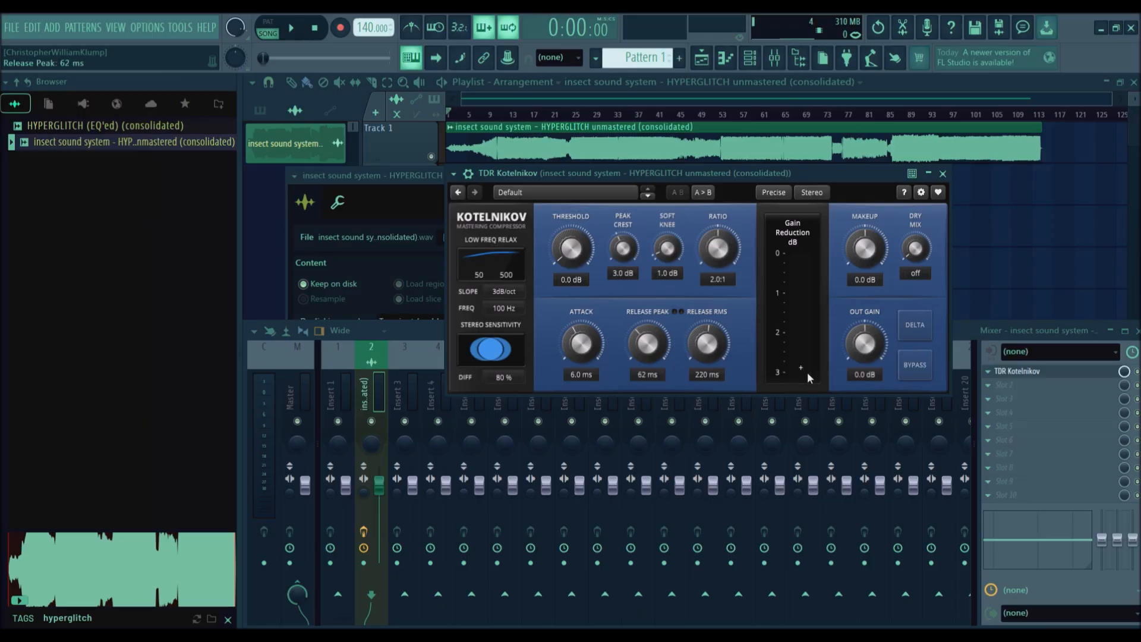
Step: During playback, set the compressor's threshold to -20.8 dB, ratio to 2.2:1, soft knee to 0.3 dB and makeup gain to 2.8 dB
drag(647, 173, 630, 224)
key(space)
drag(562, 311, 562, 361)
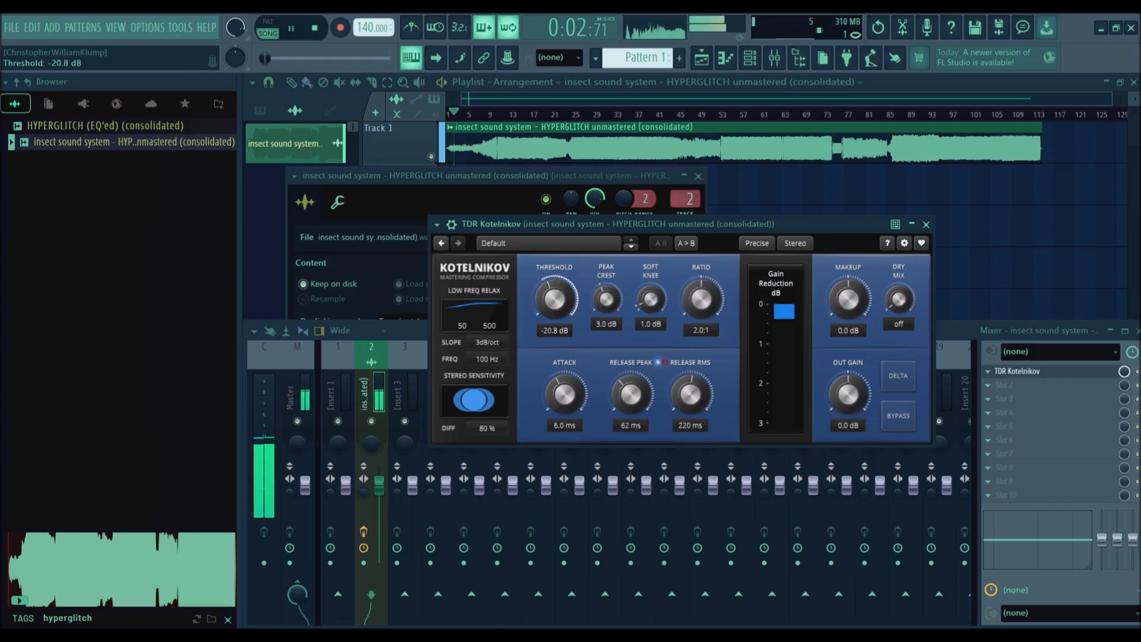
drag(701, 300, 649, 315)
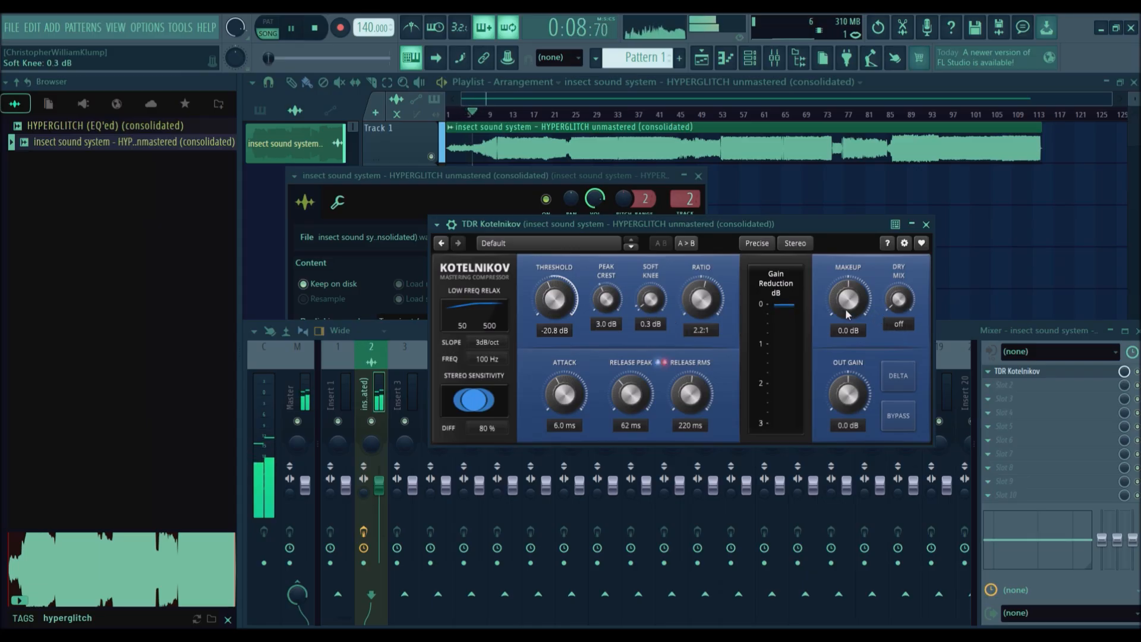
drag(848, 300, 848, 289)
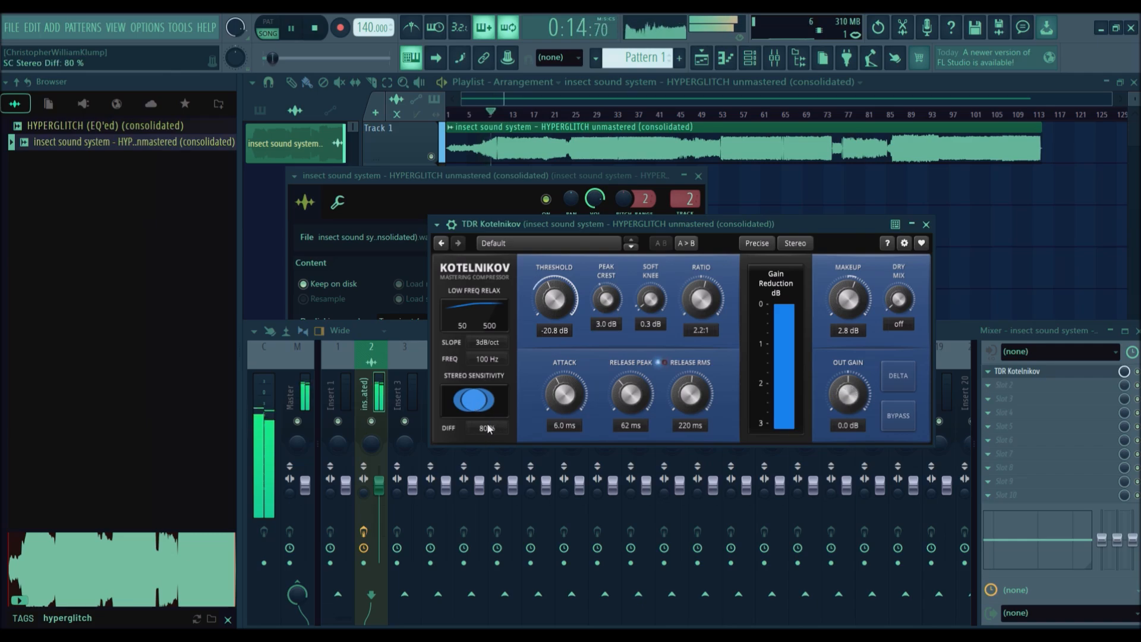
key(F12)
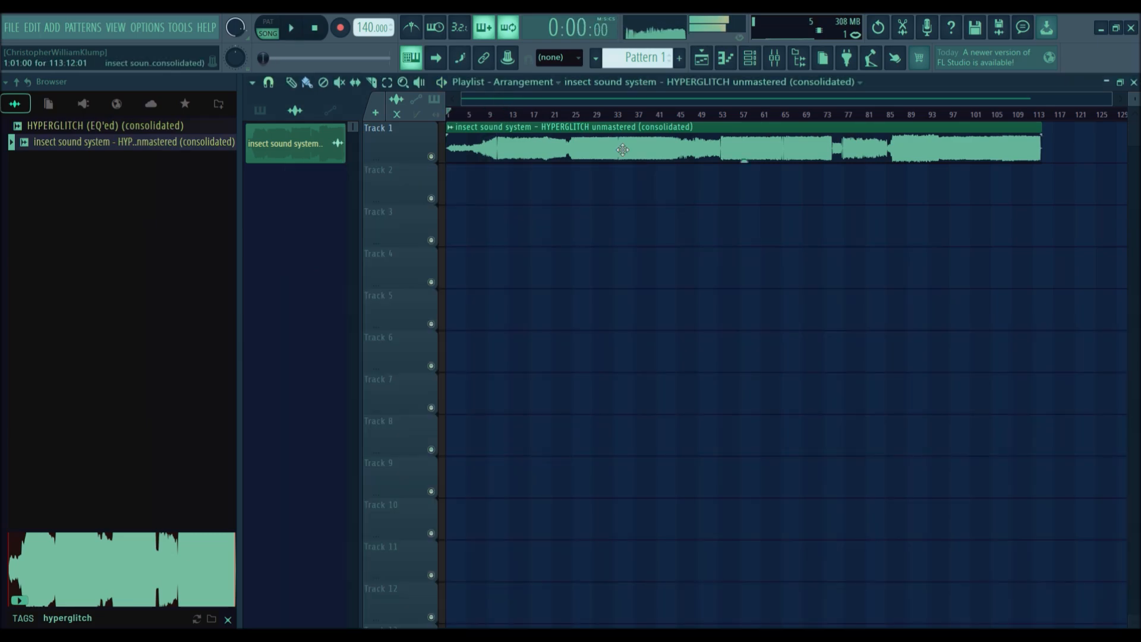
Step: Listen to several sections across the whole song to check how even the compressed dynamics are
drag(577, 114, 516, 115)
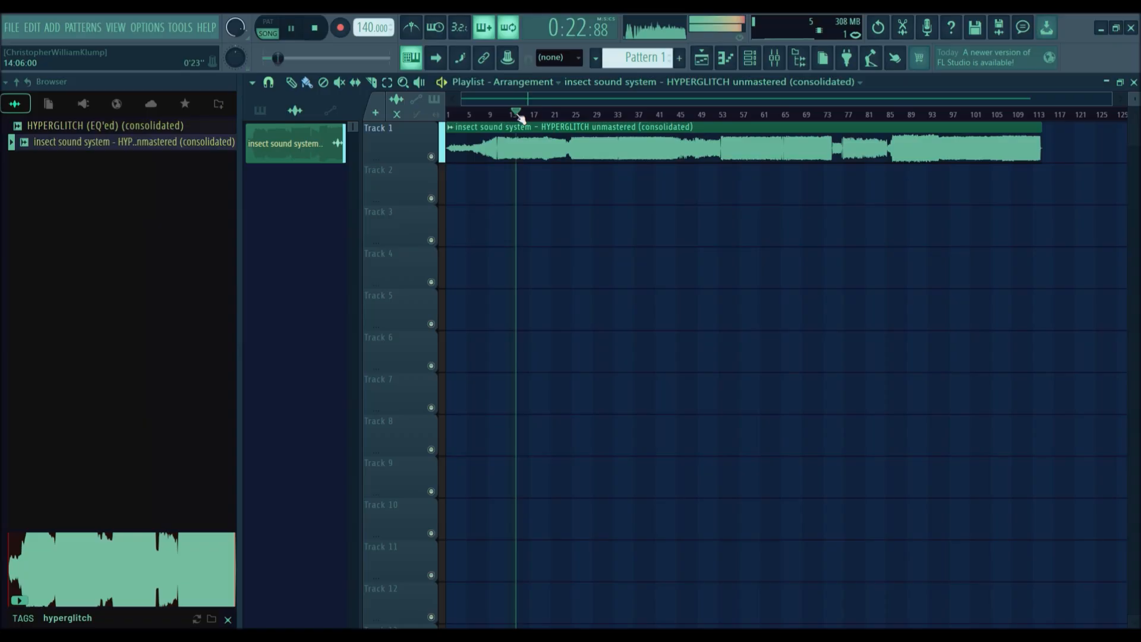
click(614, 114)
click(658, 115)
click(740, 117)
click(809, 115)
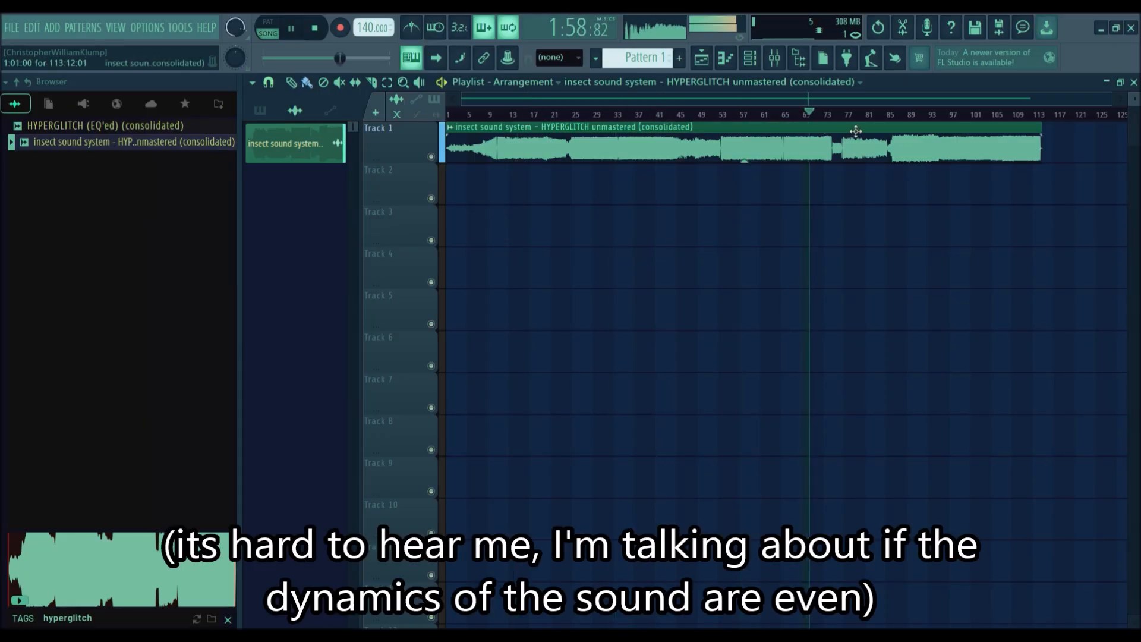
click(887, 115)
click(914, 115)
click(972, 116)
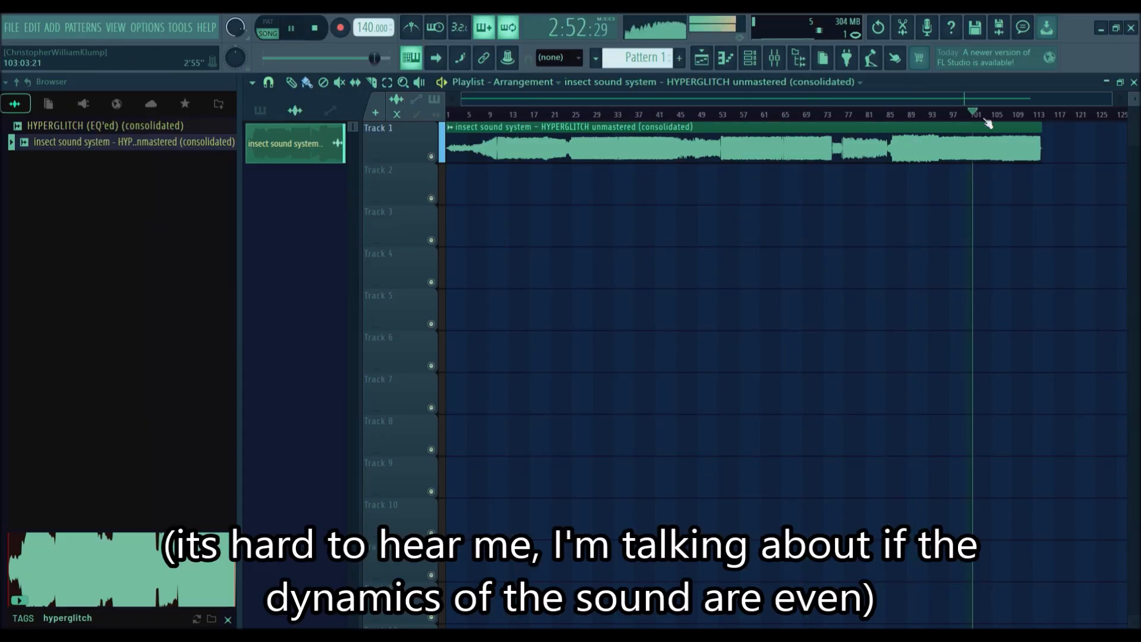
click(1004, 116)
key(space)
Step: Consolidate the compressed song into a new rendered audio clip on track 1
key(ctrl+a)
key(ctrl+Return)
key(ctrl+r)
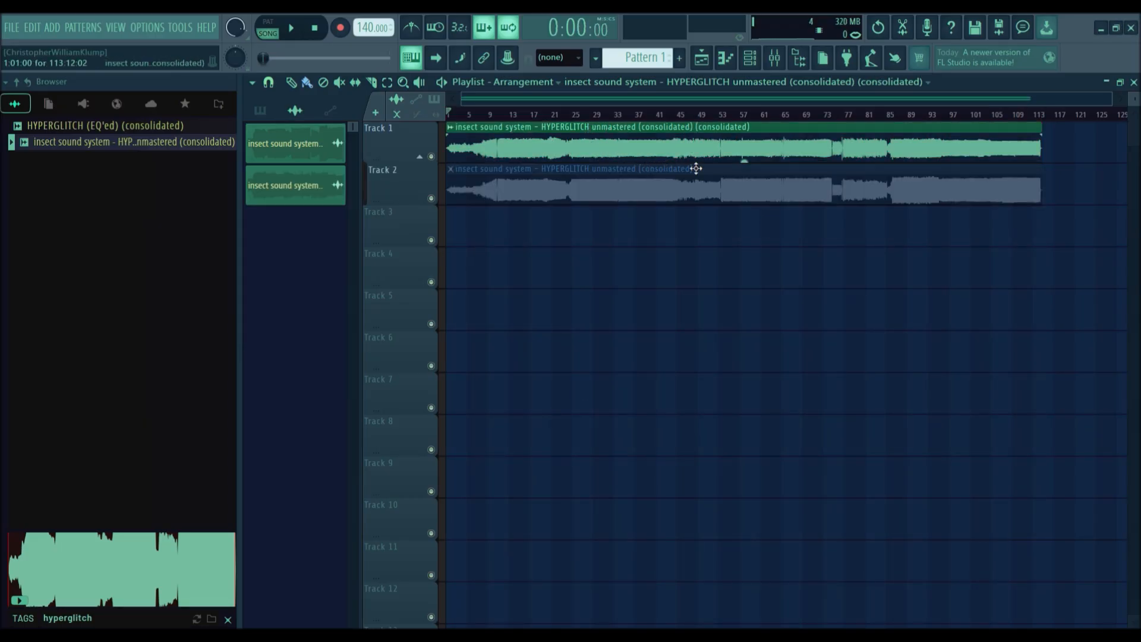
ctrl+drag(730, 158, 987, 158)
key(ctrl+d)
double_click(884, 147)
click(717, 194)
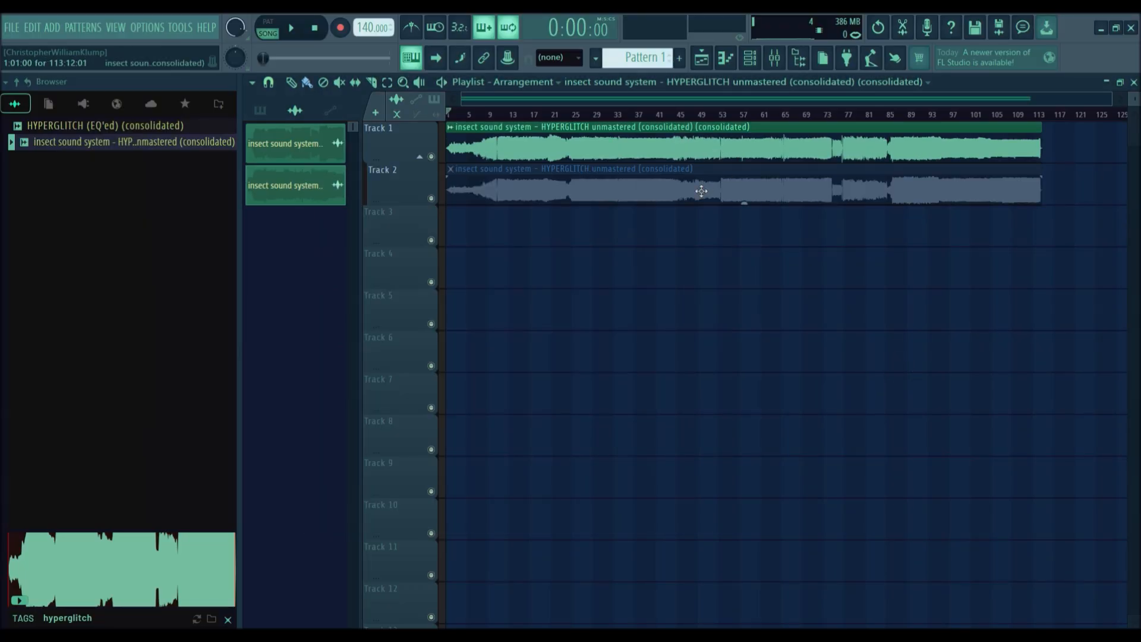
Step: Route the consolidated audio clip to mixer Insert 1
double_click(563, 151)
click(774, 58)
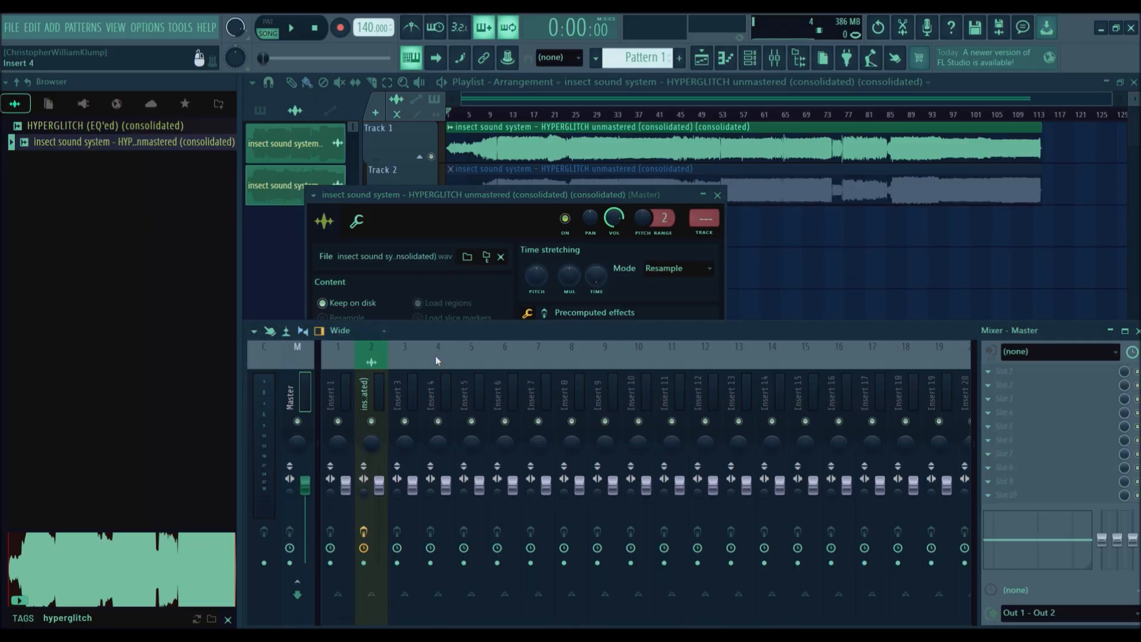
click(338, 389)
key(ctrl+l)
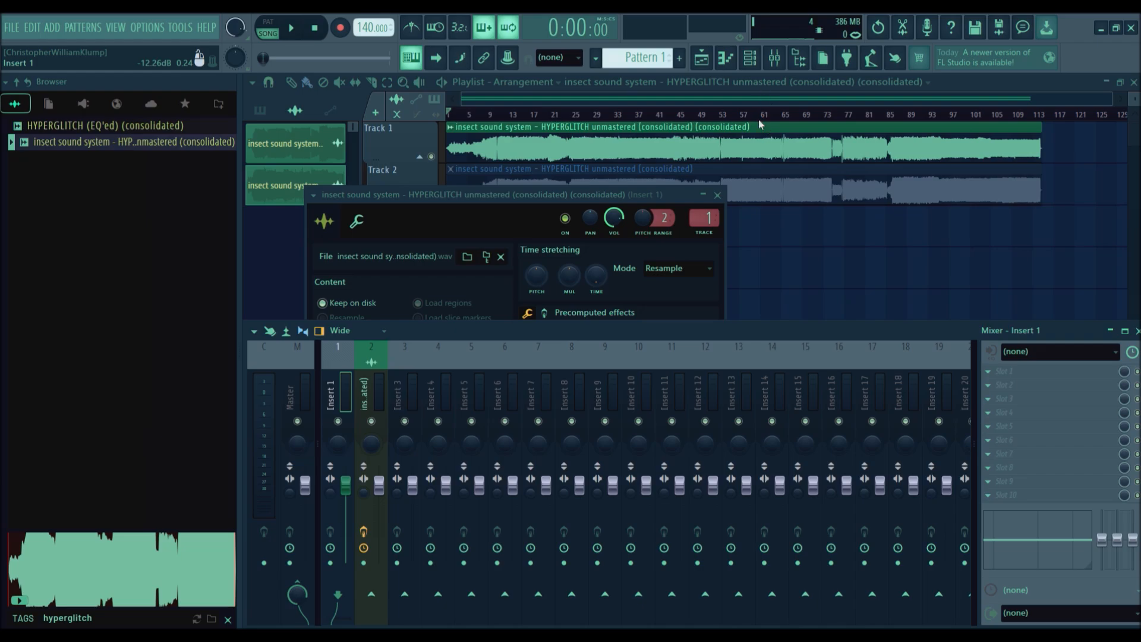
Step: Load the saved mastering effect chain onto Insert 1 and remove TDR Kotelnikov from it
double_click(787, 236)
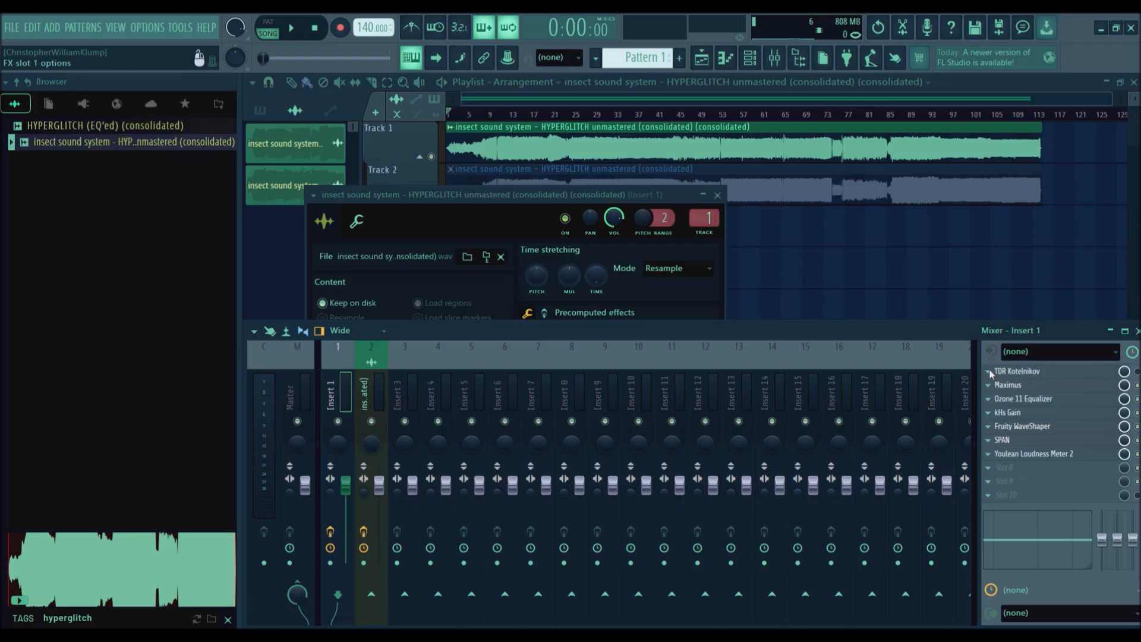
drag(1010, 371, 1019, 458)
Step: Open Maximus on Insert 1 and play the song briefly to examine its master band limiting curve and level display
click(1013, 374)
drag(726, 181, 618, 176)
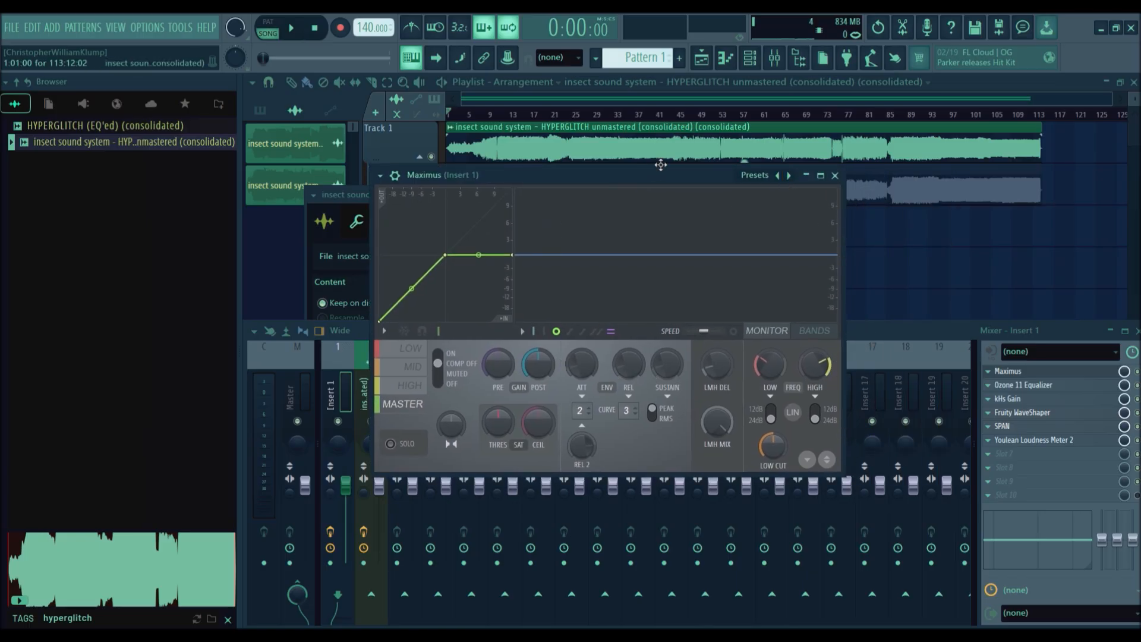
drag(606, 179, 718, 199)
key(space)
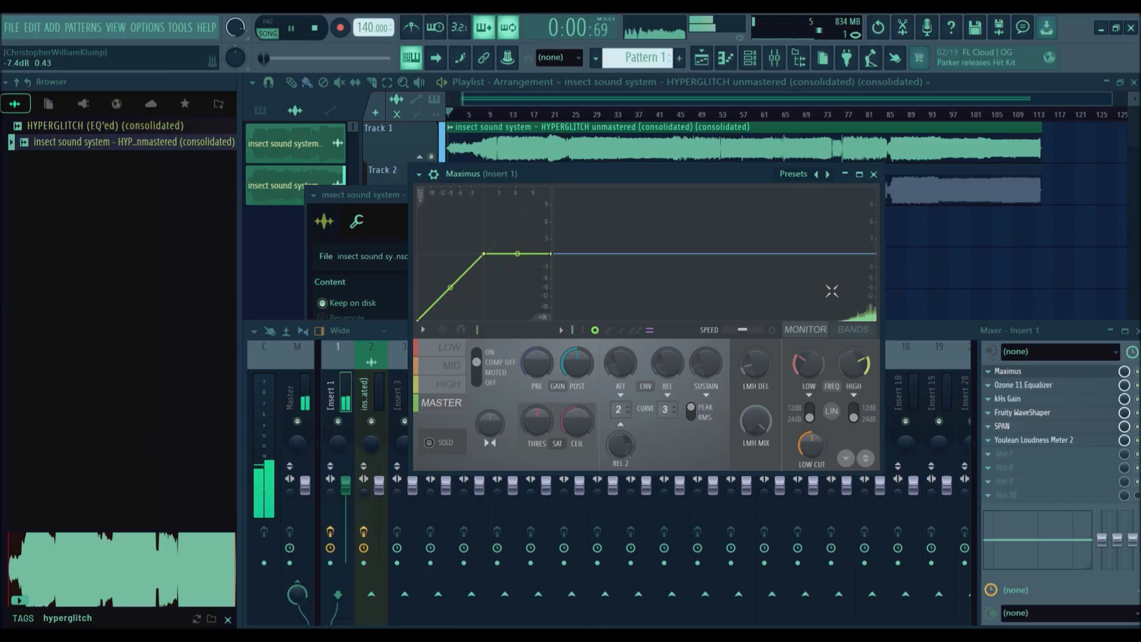
key(space)
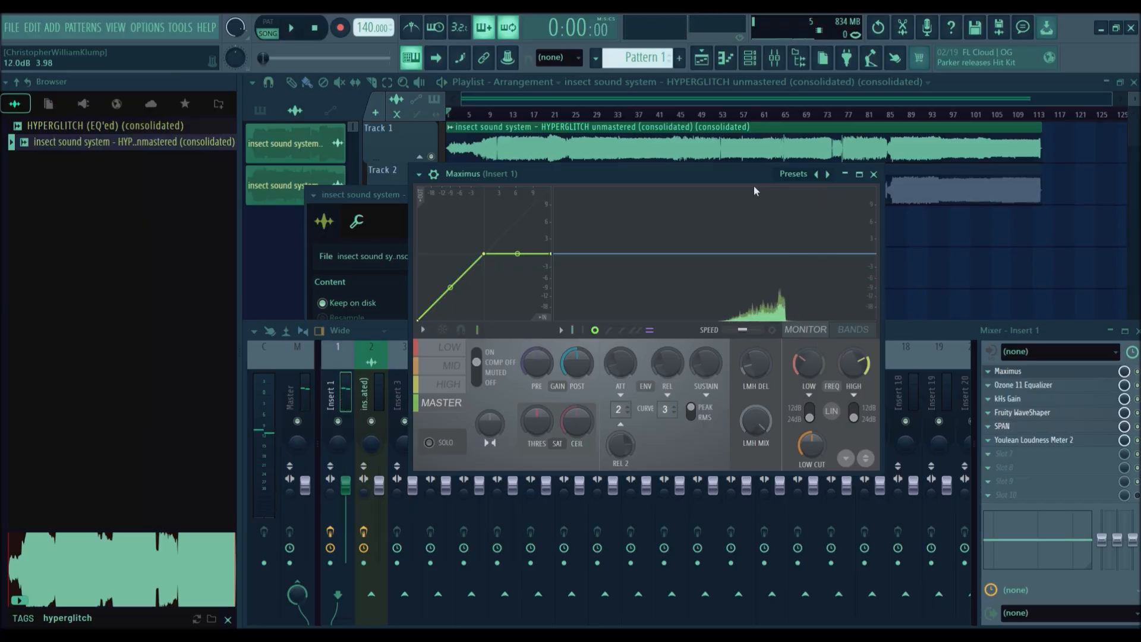
mouse_move(731, 182)
mouse_down()
mouse_move(713, 179)
mouse_move(730, 181)
mouse_up()
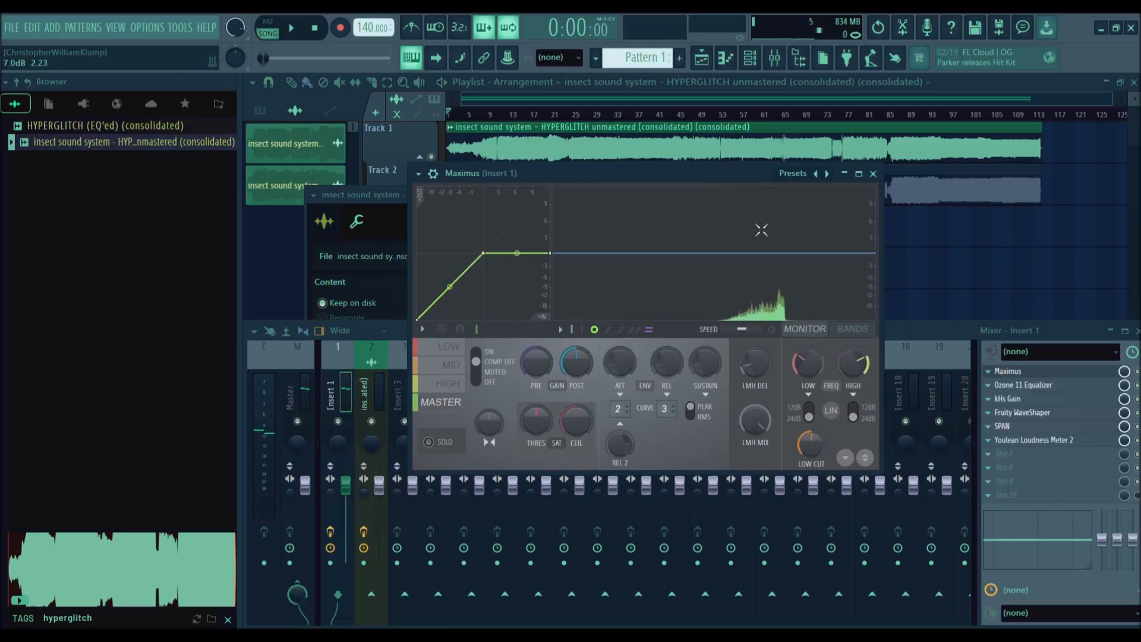
click(873, 173)
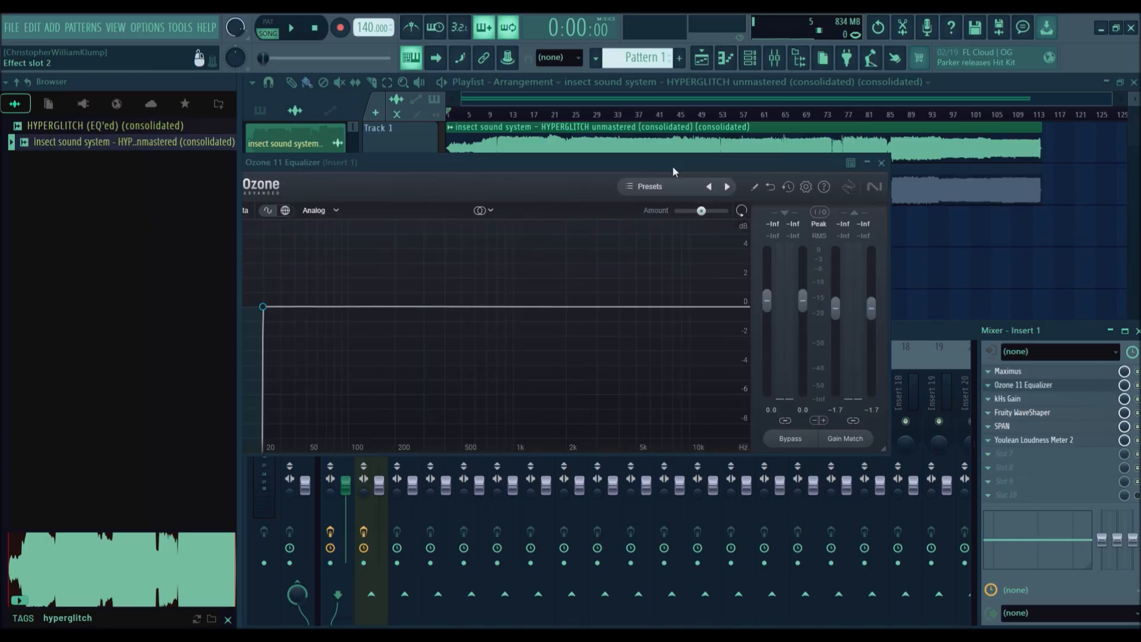
Step: Examine the brickwall high-pass band's settings in the Ozone 11 Equalizer, and close the equalizer
drag(640, 158, 777, 159)
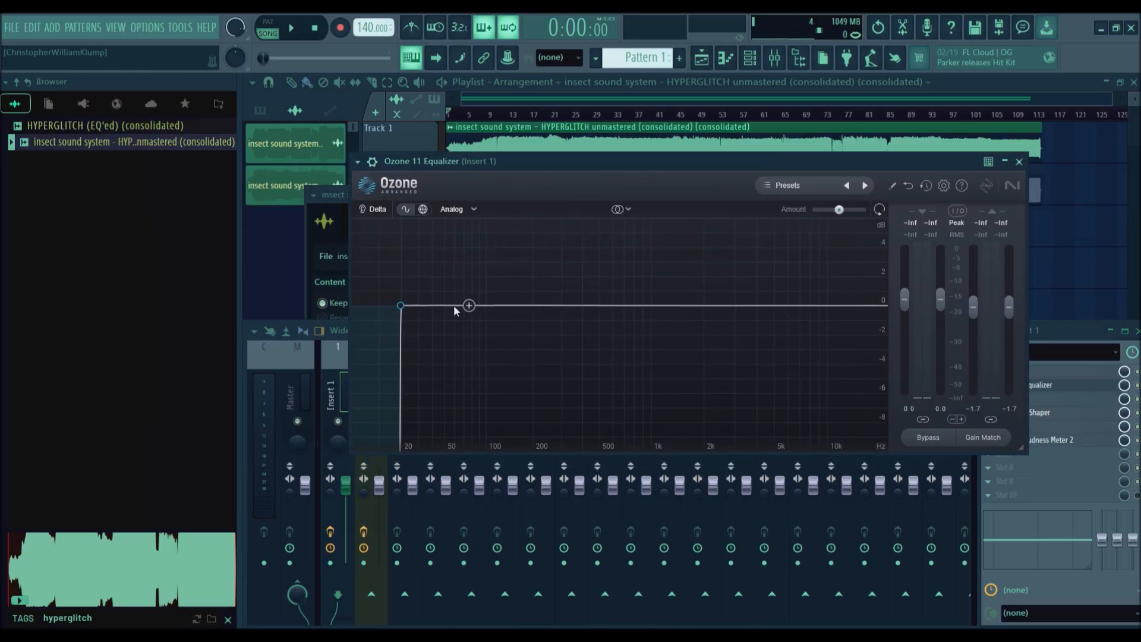
click(401, 306)
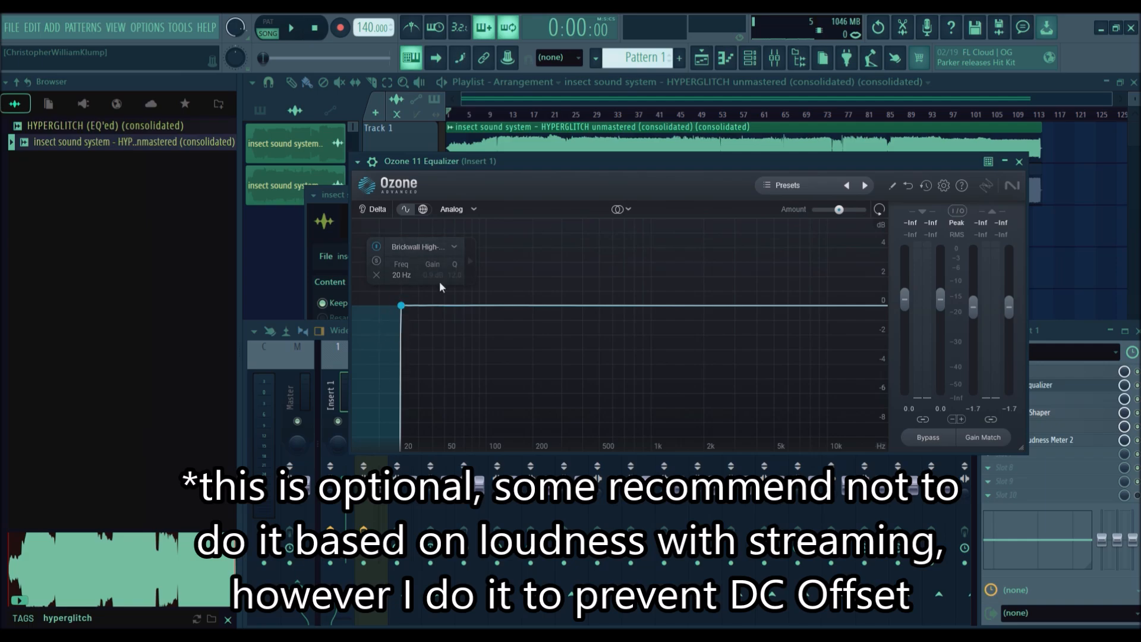
click(1019, 161)
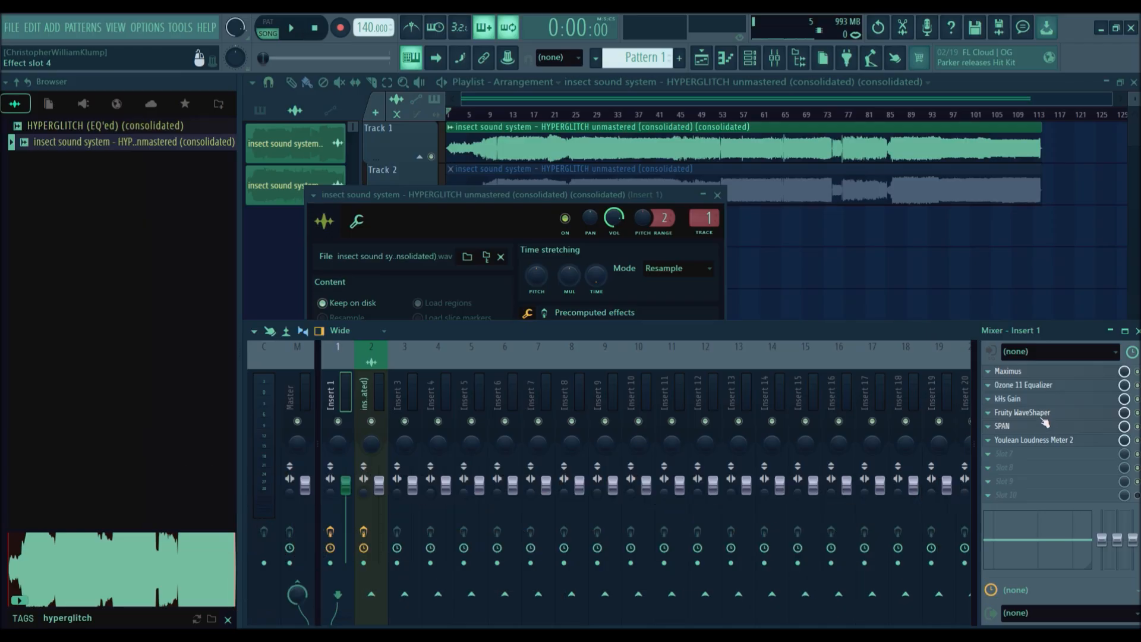
Step: Check the gain amount in kHs Gain, and close it along with the audio clip's channel settings
click(1016, 400)
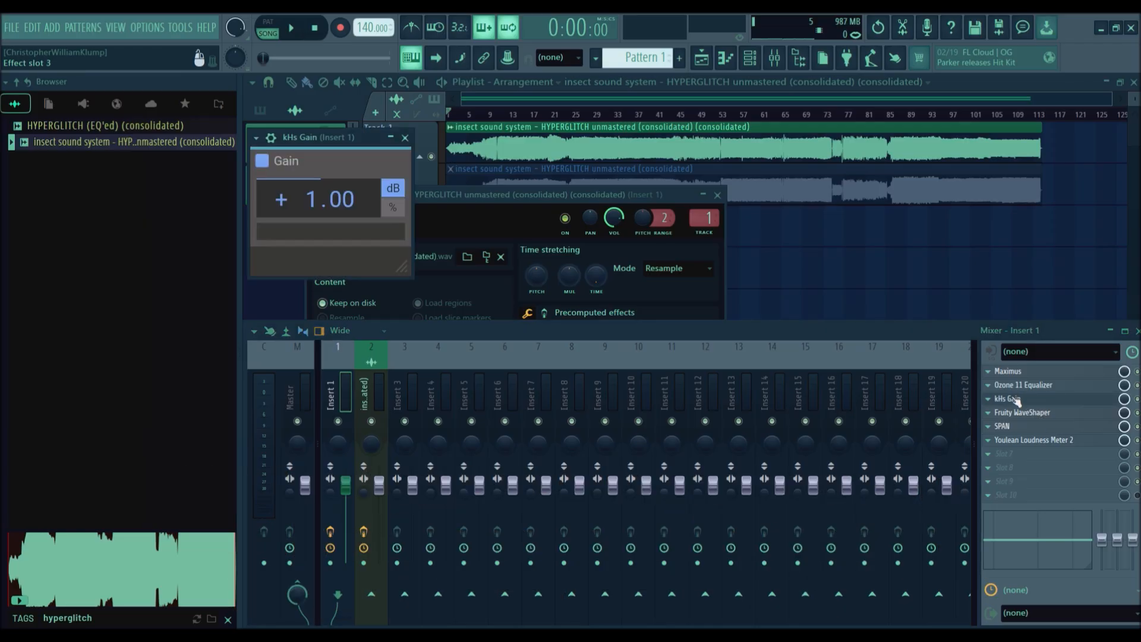
click(403, 137)
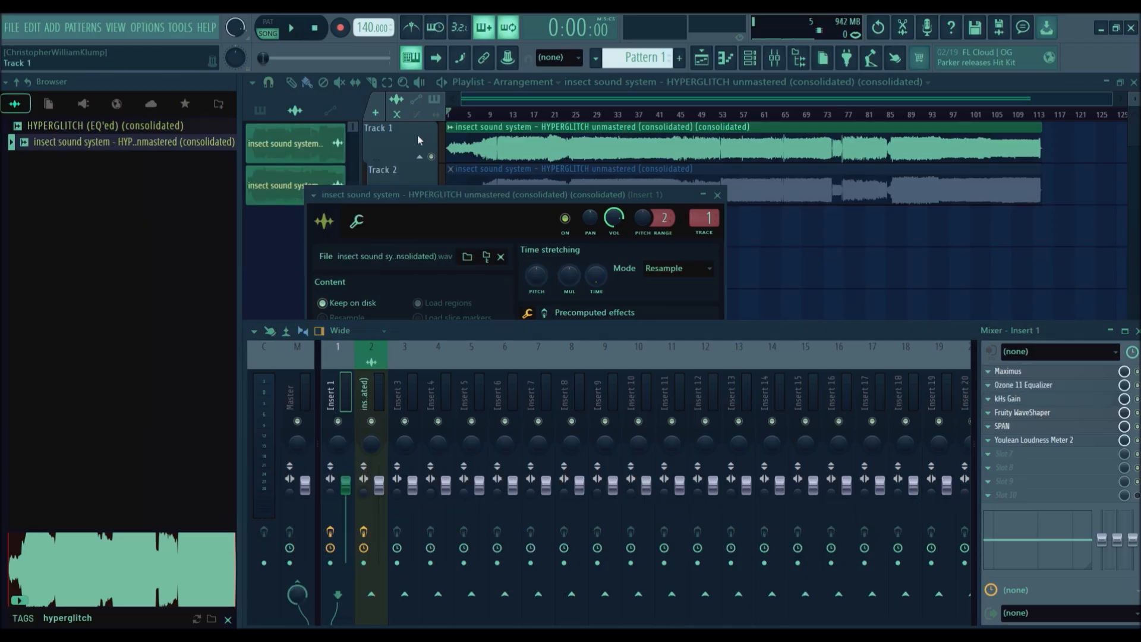
click(717, 194)
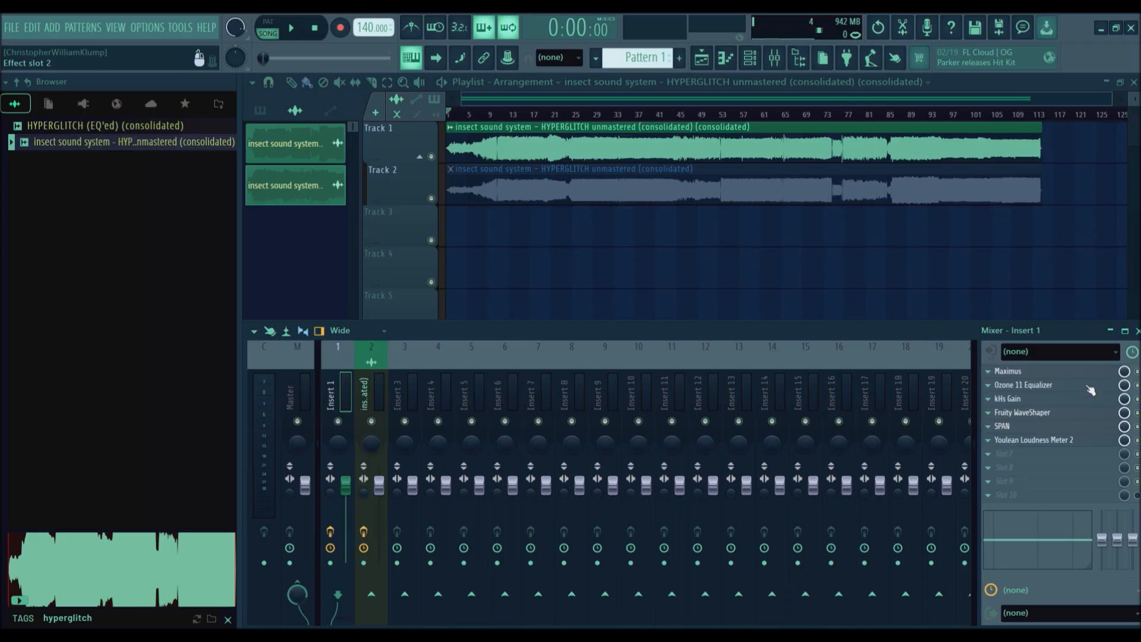
Step: Examine the transfer curve's end point in Fruity WaveShaper on Insert 1, and close the plugin
click(1028, 416)
drag(376, 156, 621, 239)
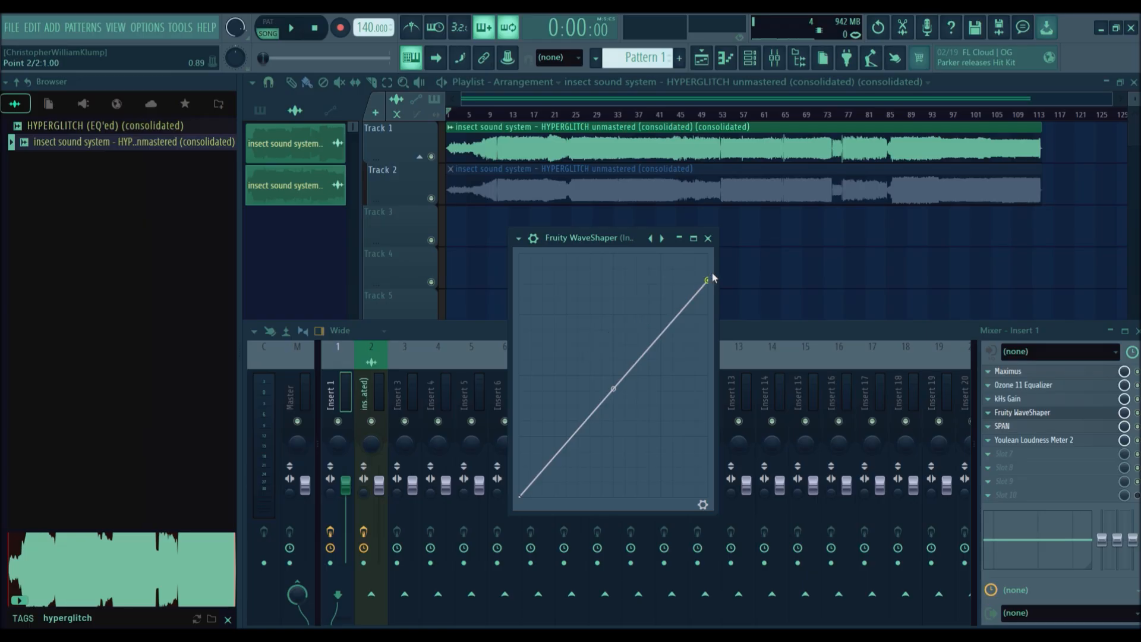
click(708, 238)
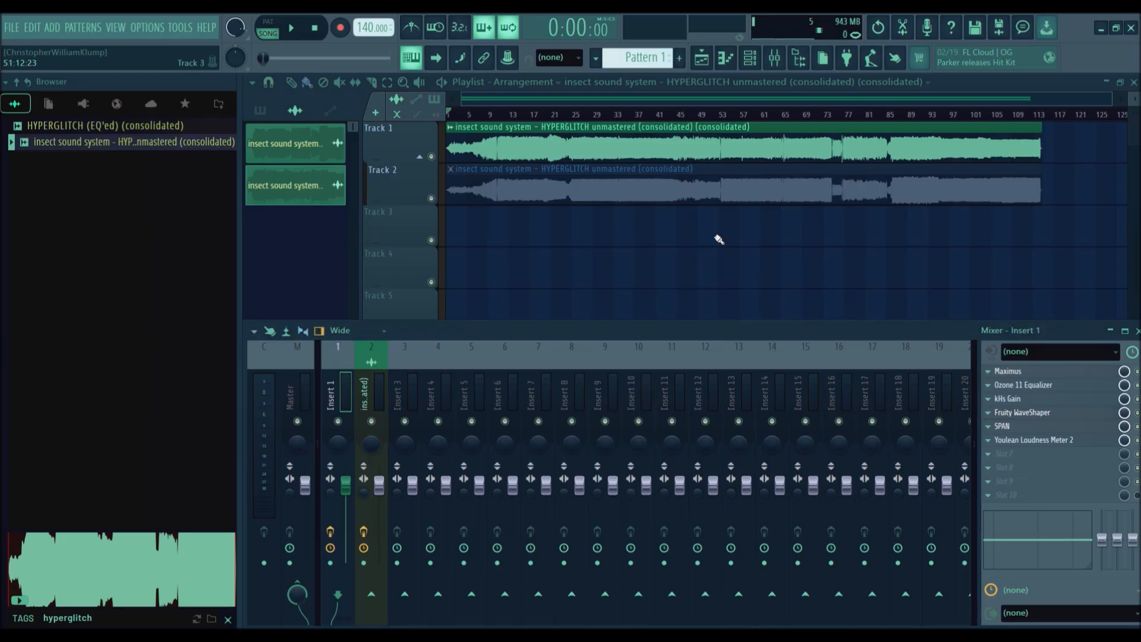
Step: Open SPAN and Youlean Loudness Meter 2 on Insert 1, arrange their windows, and start playback from about bar 22
click(1008, 428)
click(1040, 441)
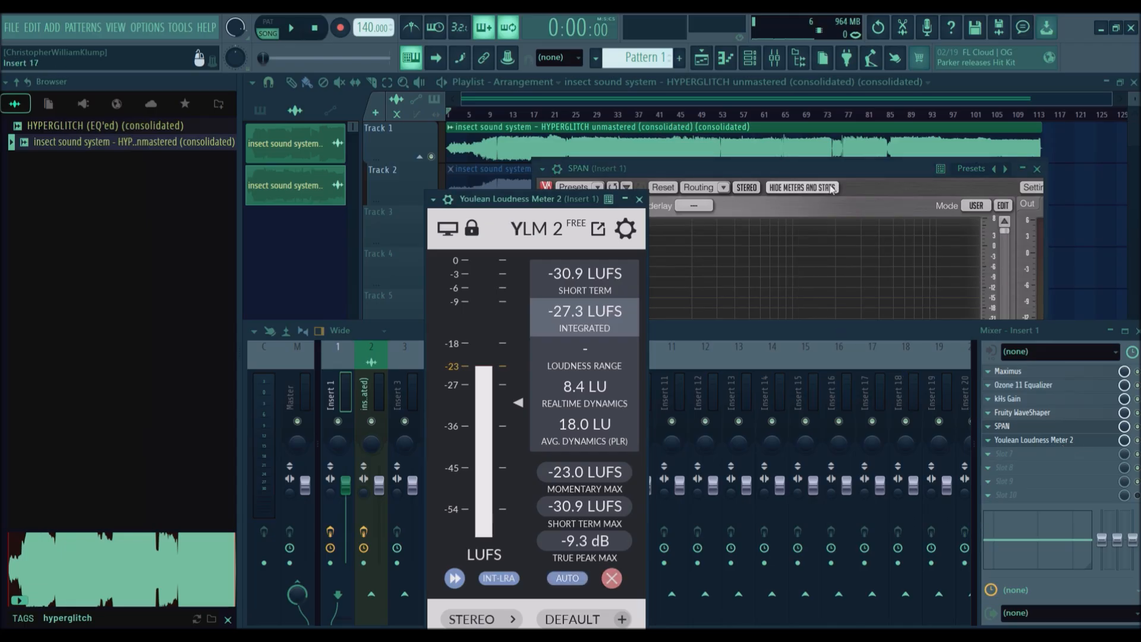
drag(832, 176, 896, 165)
drag(505, 198, 468, 156)
click(560, 115)
key(space)
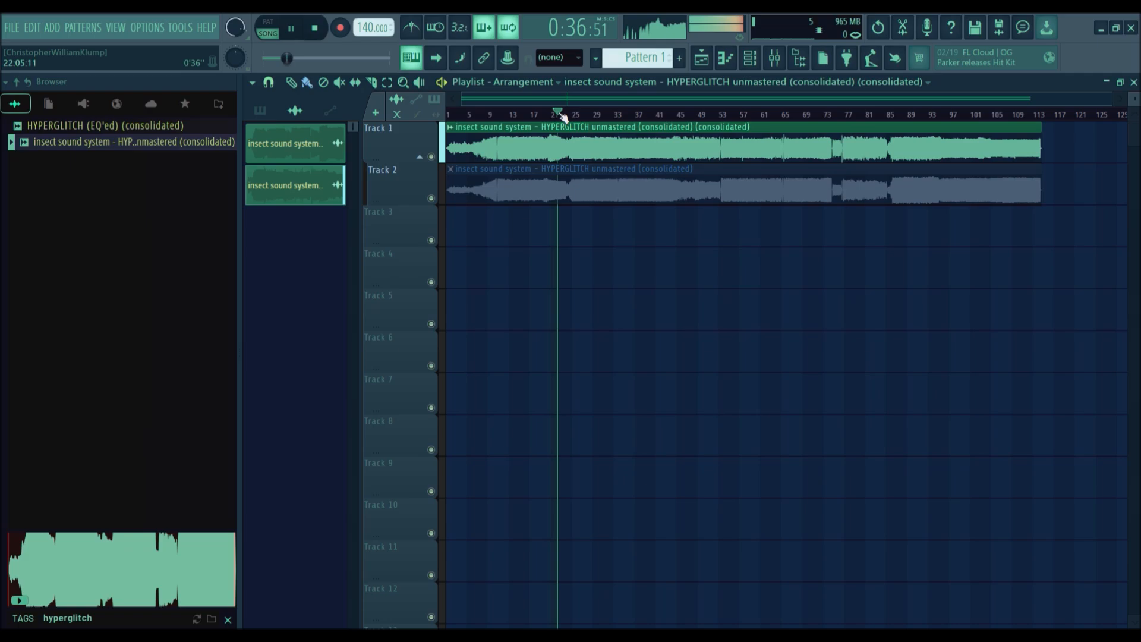
Step: Bring up Youlean Loudness Meter 2 from Insert 1 and read the song's loudness during playback
click(774, 57)
click(1031, 441)
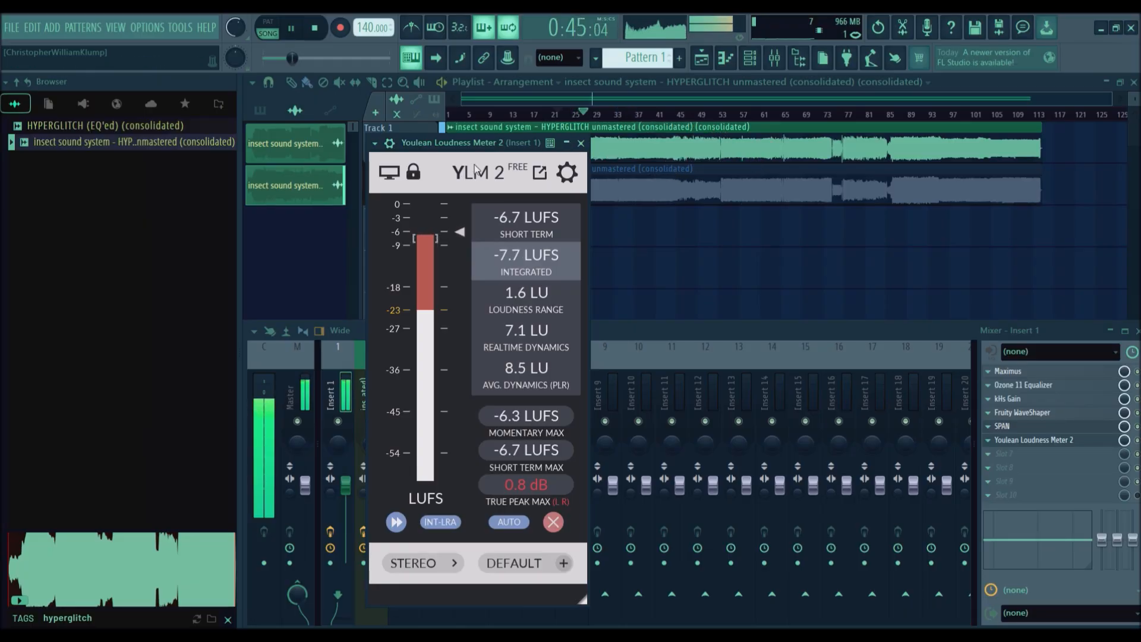
click(389, 142)
click(389, 143)
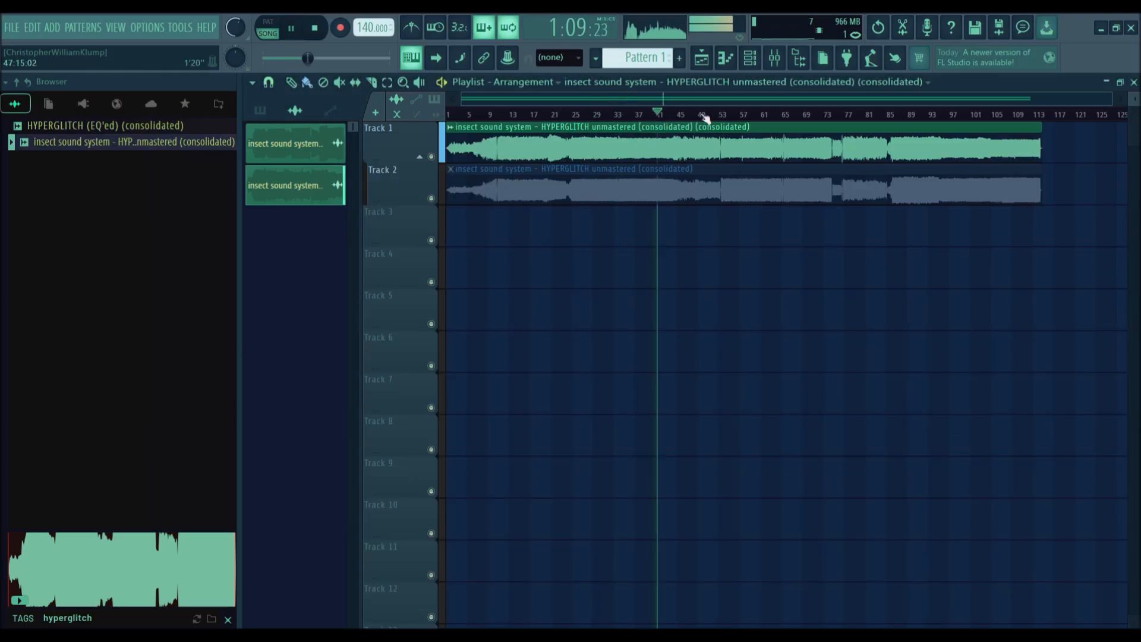
Step: Check the loudness around bar 41 in Youlean Loudness Meter 2, and raise the Track 1 clip's gain to 1.5 dB
click(774, 57)
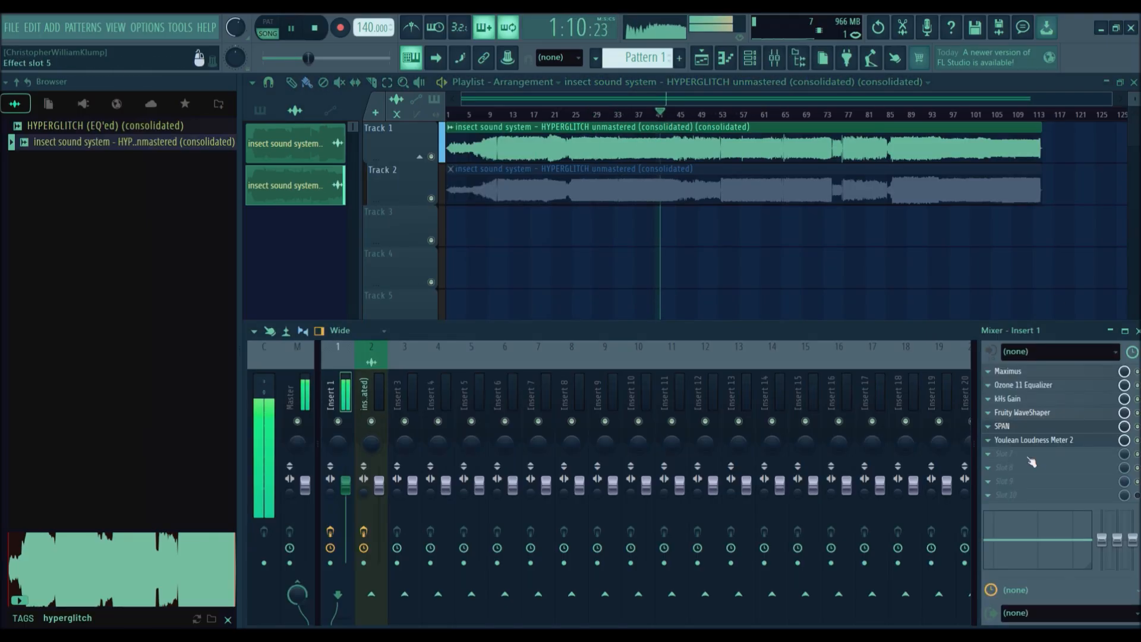
click(1022, 439)
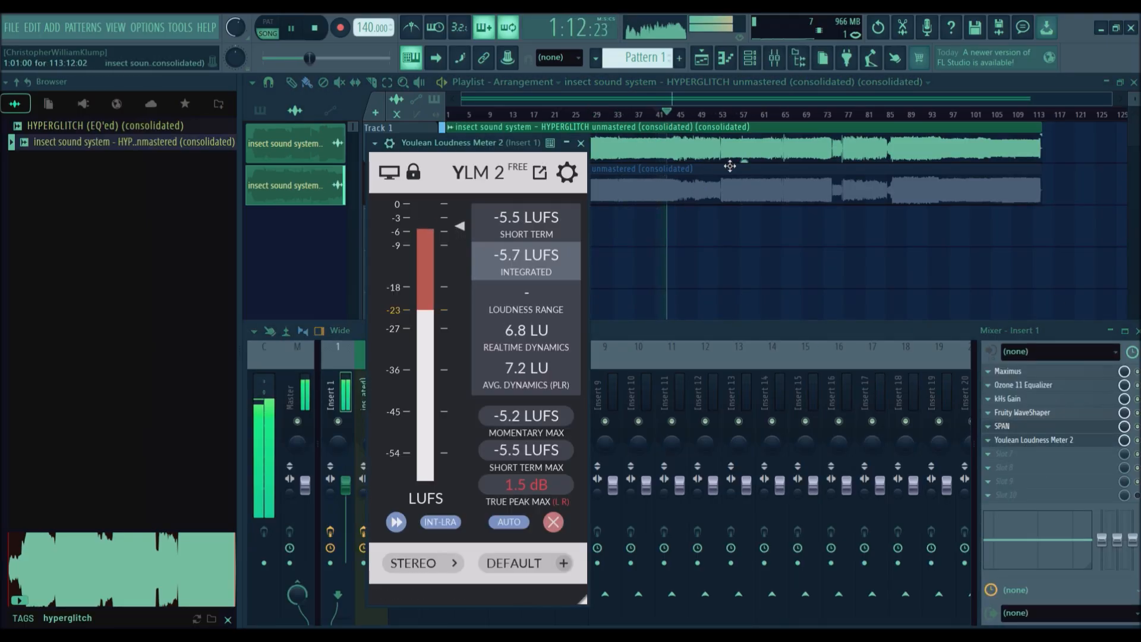
drag(745, 160, 744, 151)
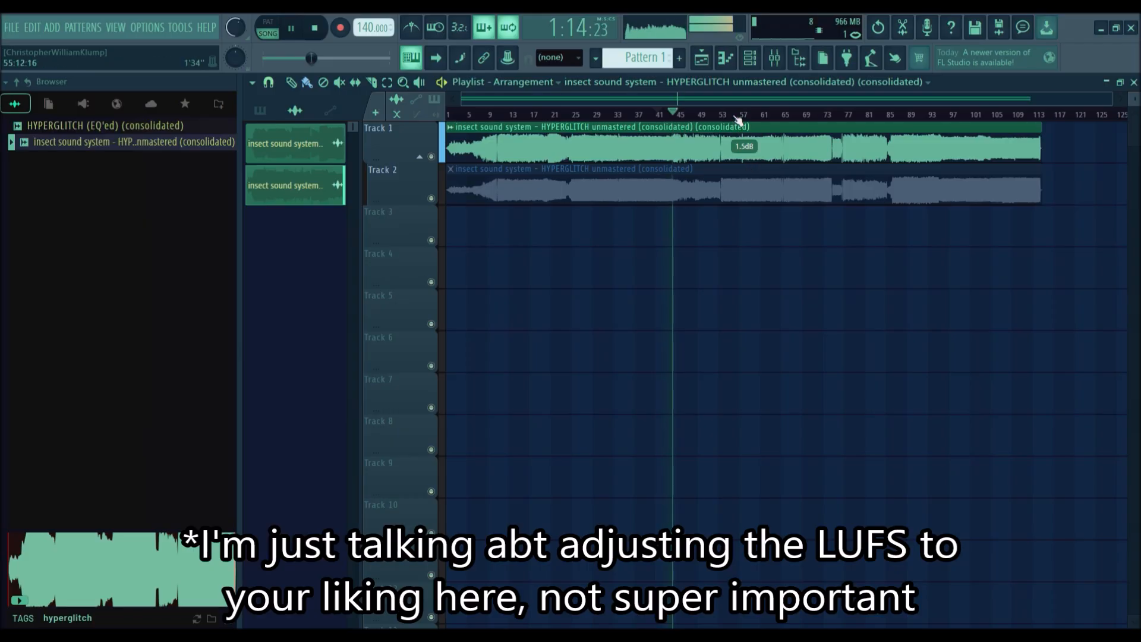
Step: Skip playback forward from about bar 46 to bar 55 and check the loudness in Youlean Loudness Meter 2
click(687, 114)
click(709, 115)
click(734, 116)
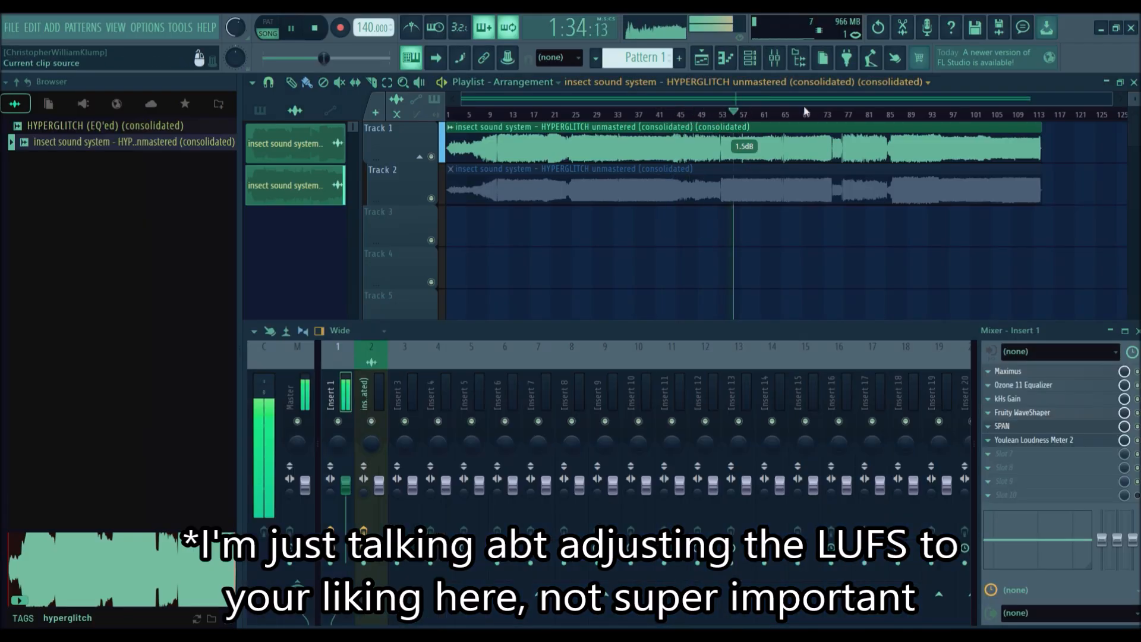
click(774, 57)
click(1029, 442)
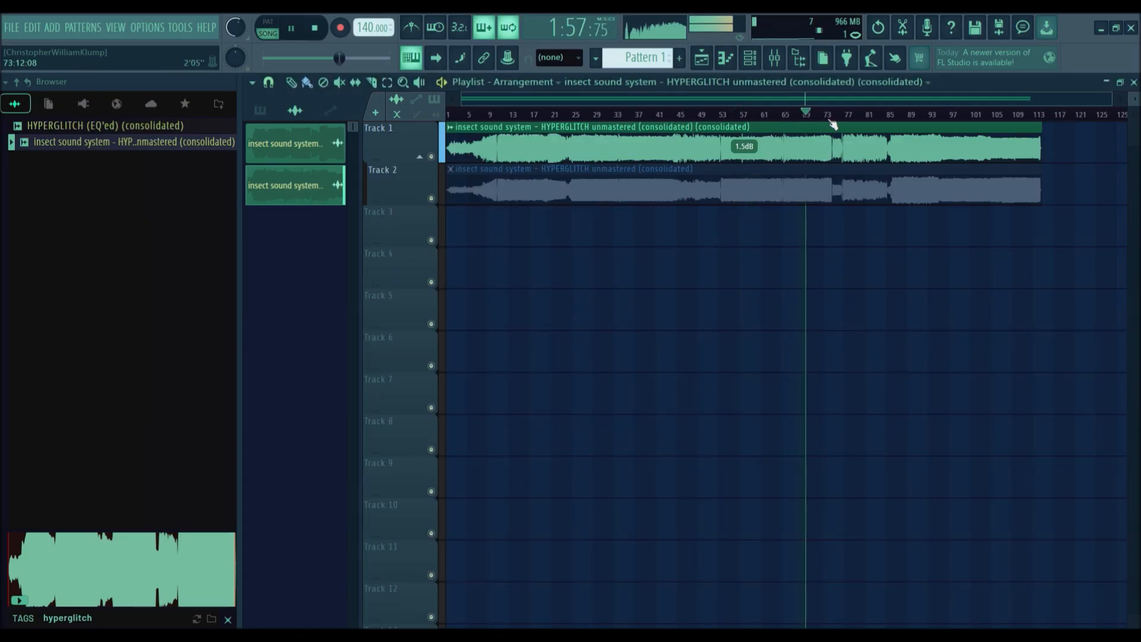
Step: Play the sections from about bars 78 and 86 and check their loudness in Youlean Loudness Meter 2
click(850, 115)
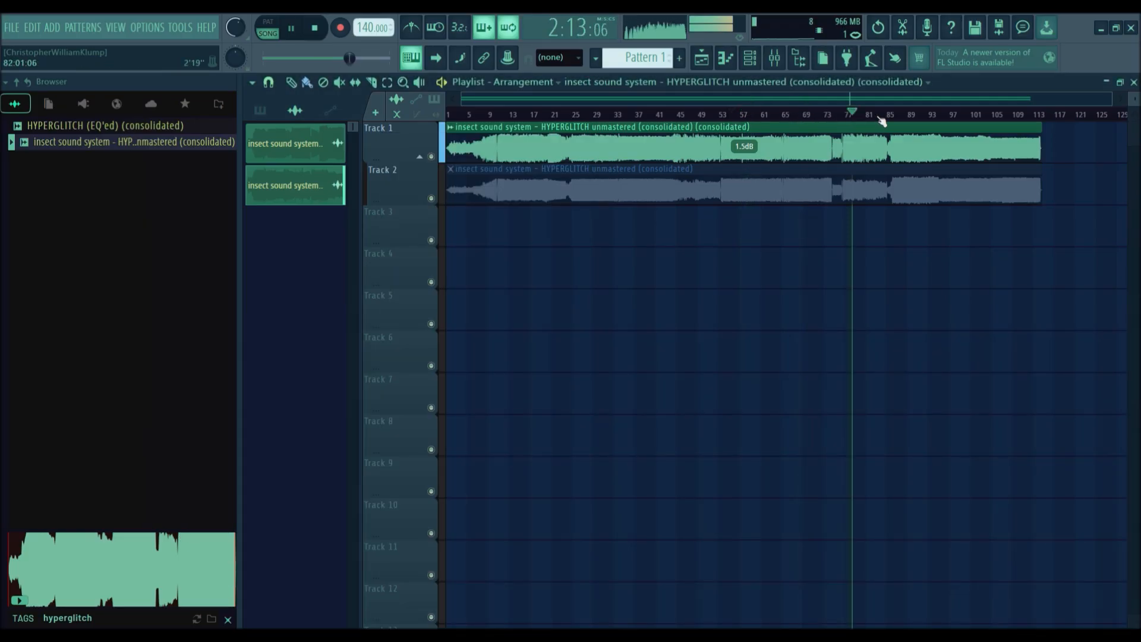
click(895, 116)
click(794, 65)
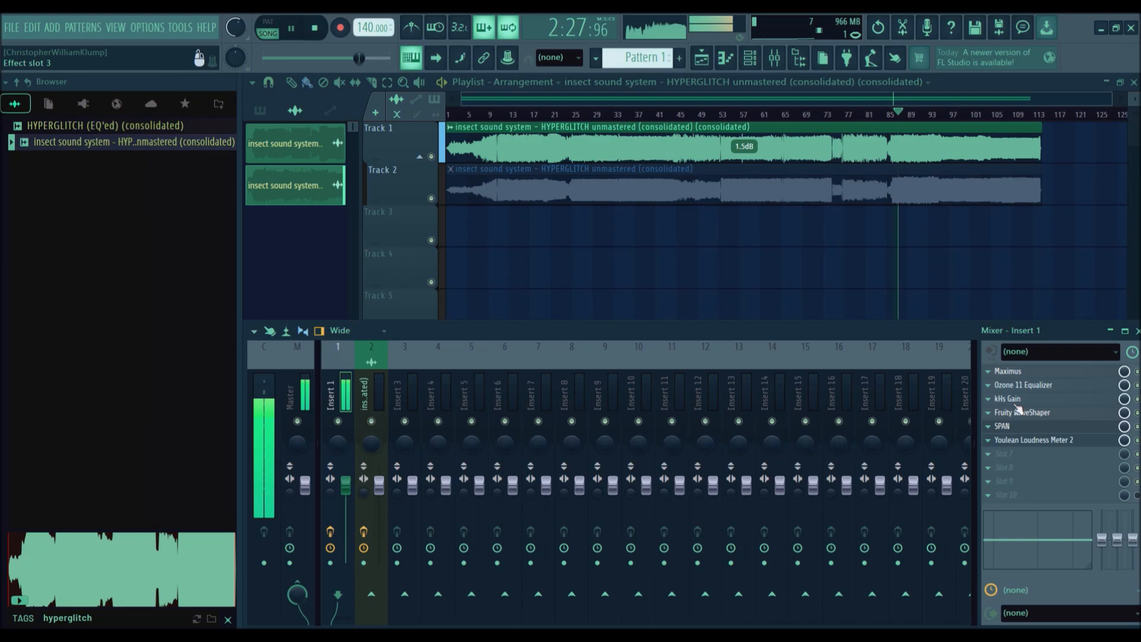
click(1034, 439)
right_click(791, 256)
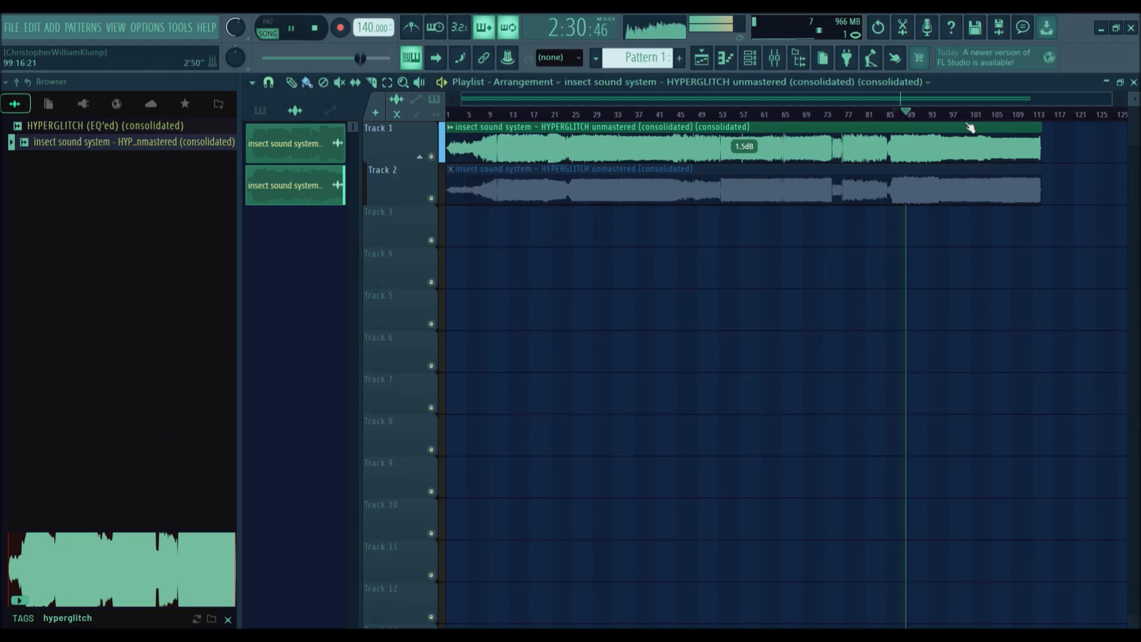
Step: Check the loudness of the closing section from about bar 95 onward in Youlean Loudness Meter 2, and stop playback
click(943, 115)
click(773, 57)
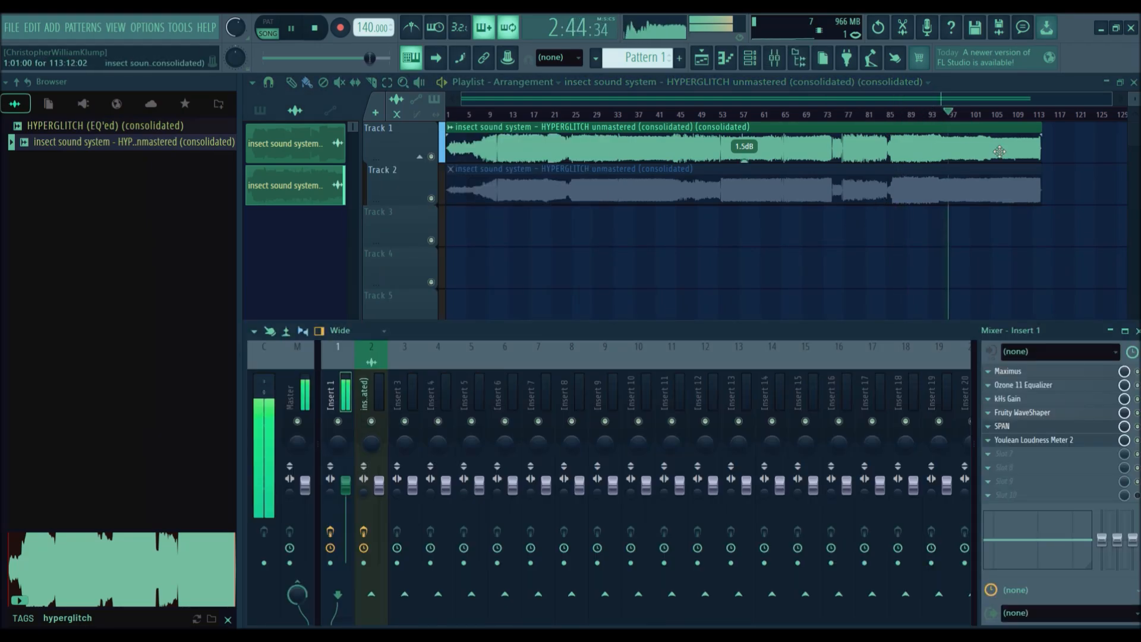
click(1033, 440)
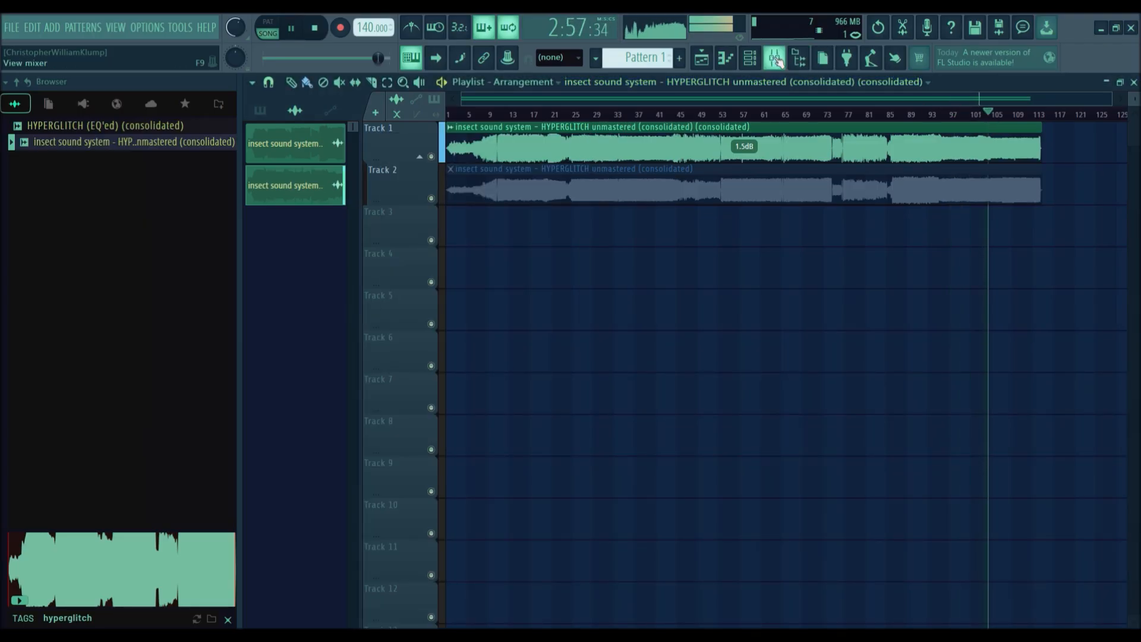
click(774, 58)
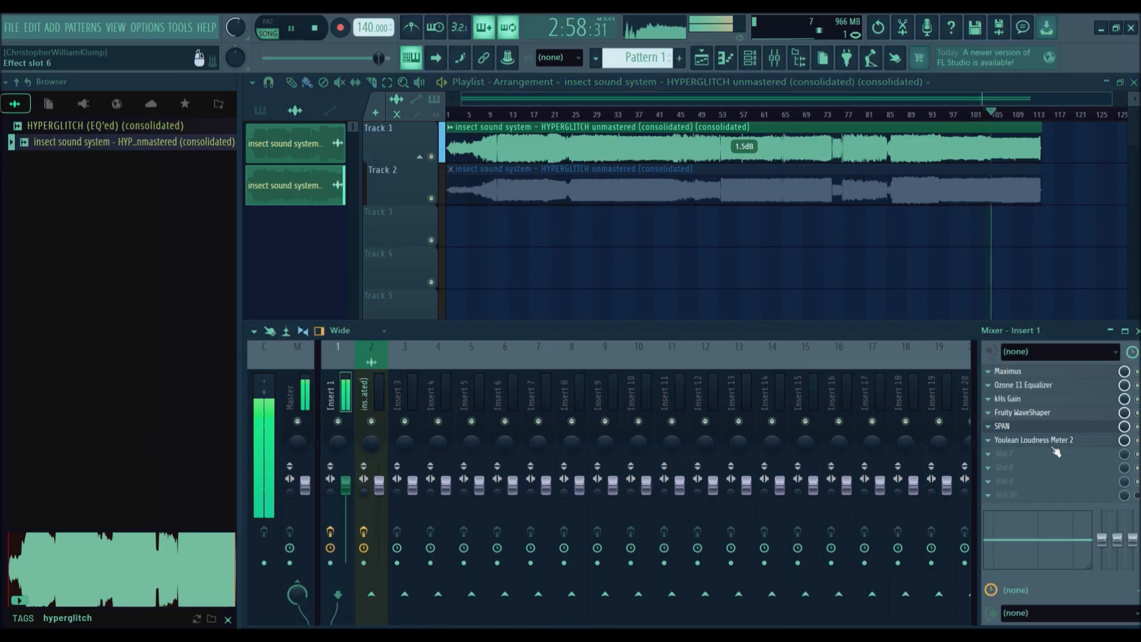
click(1033, 439)
right_click(834, 281)
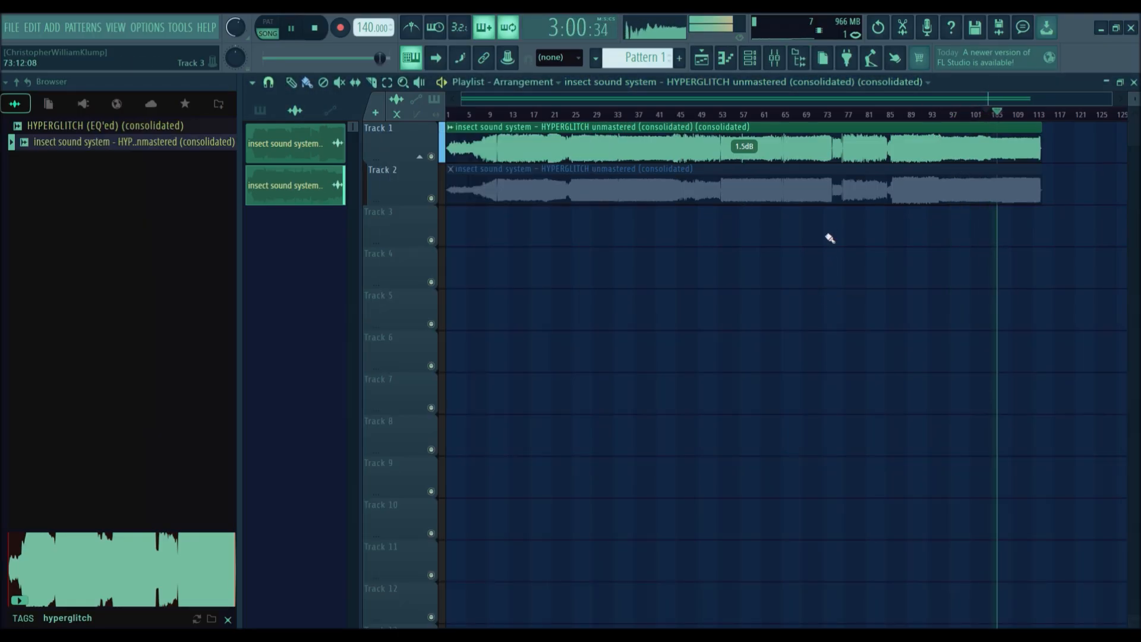
key(space)
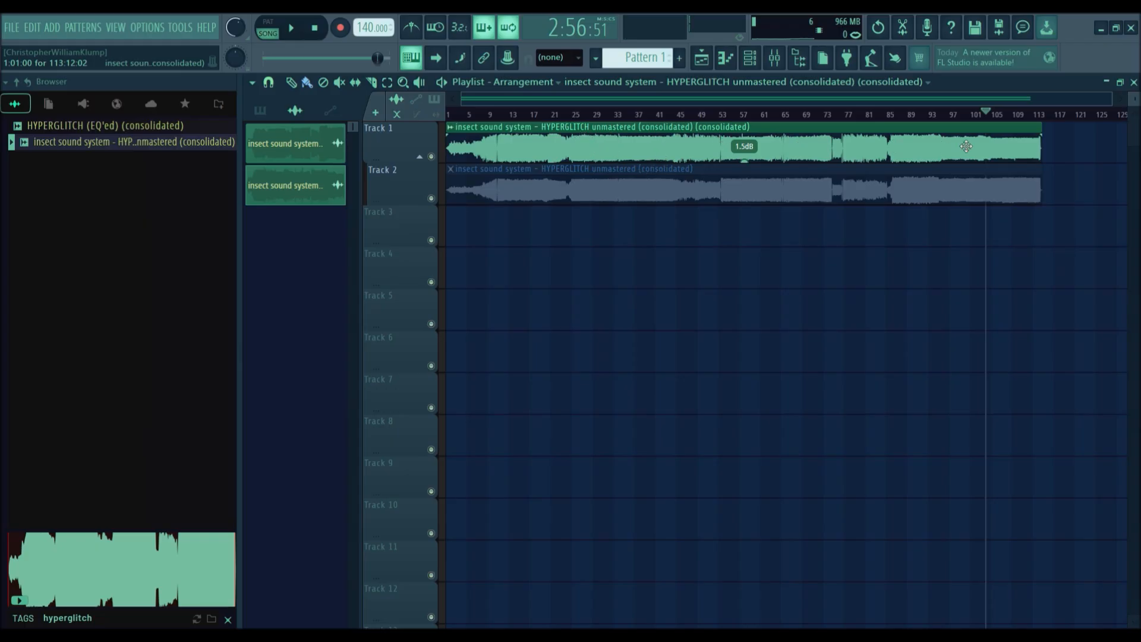
Step: Close the mixer, replay the song from about bar 102, and stop playback
click(773, 57)
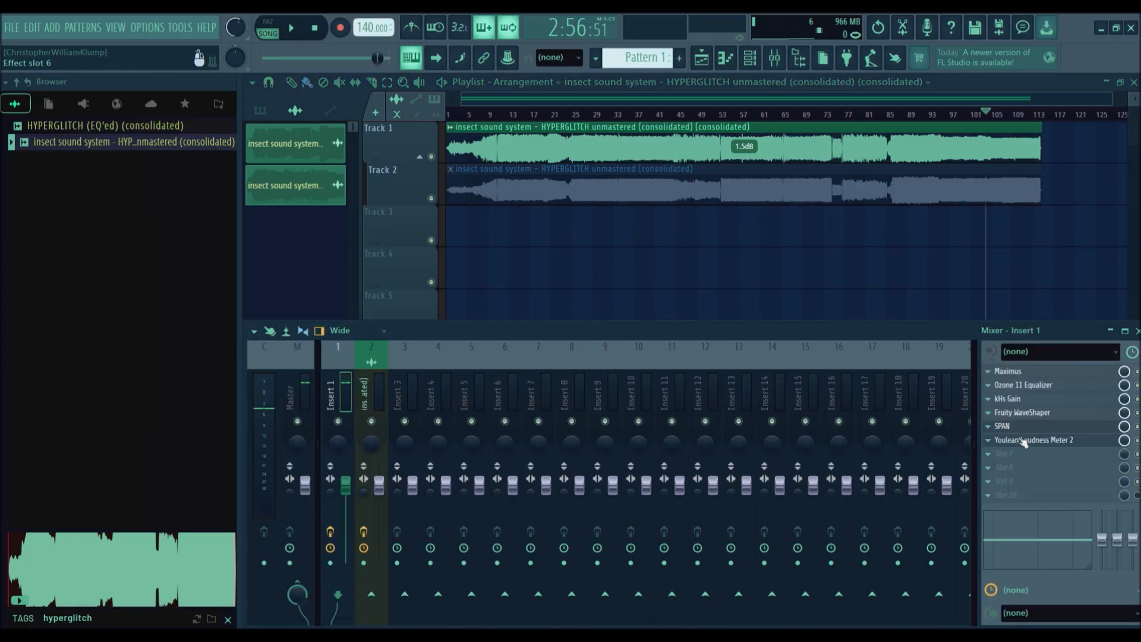
right_click(692, 261)
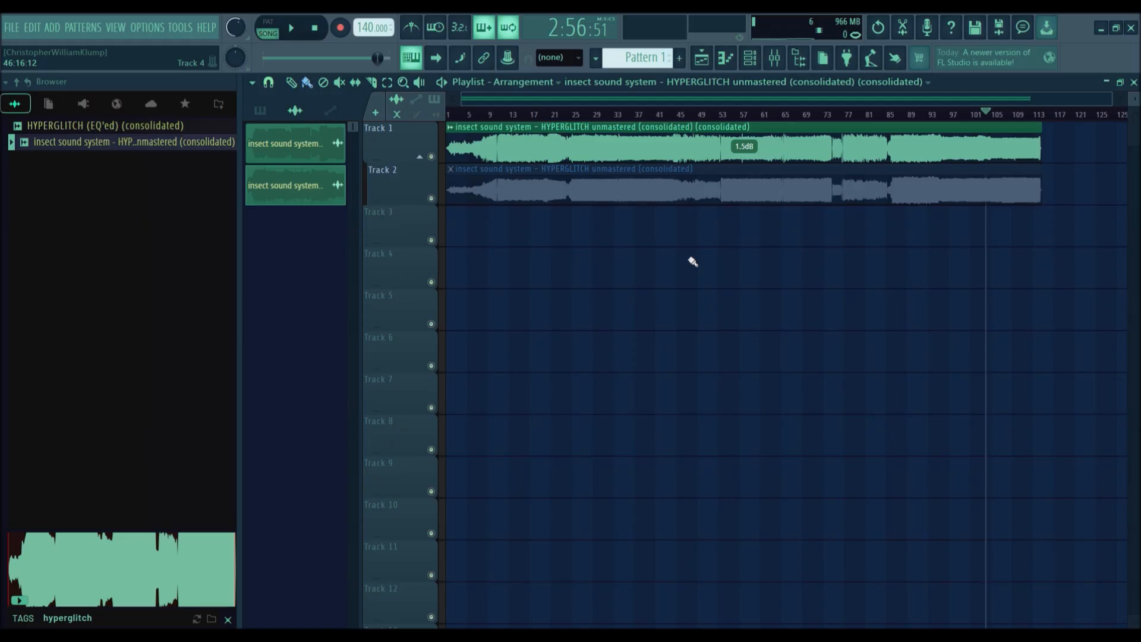
key(space)
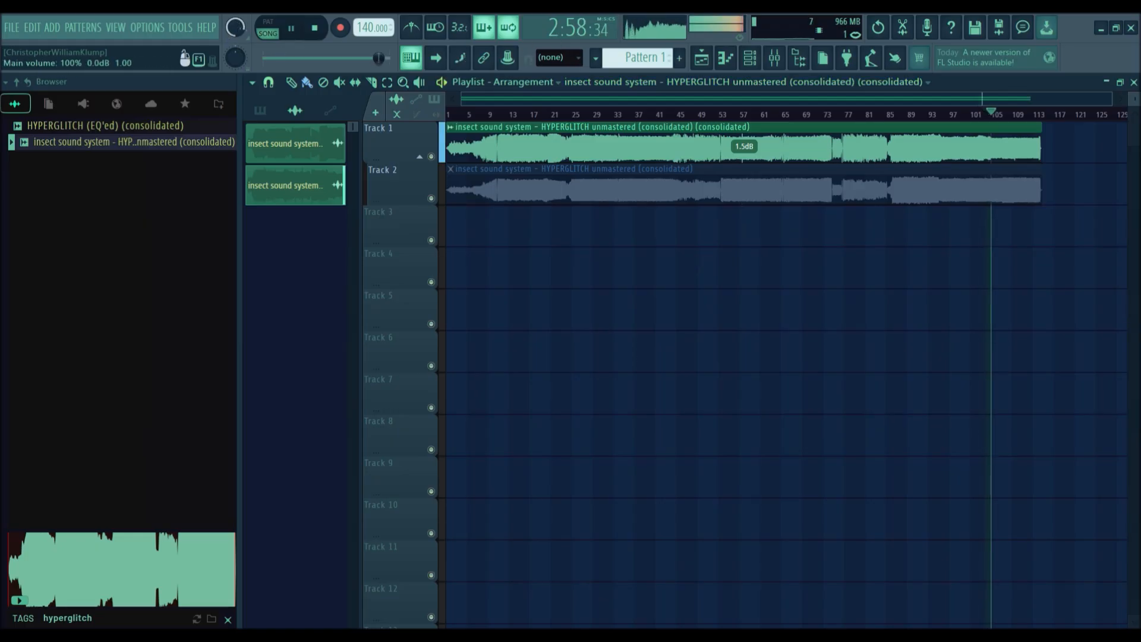
key(space)
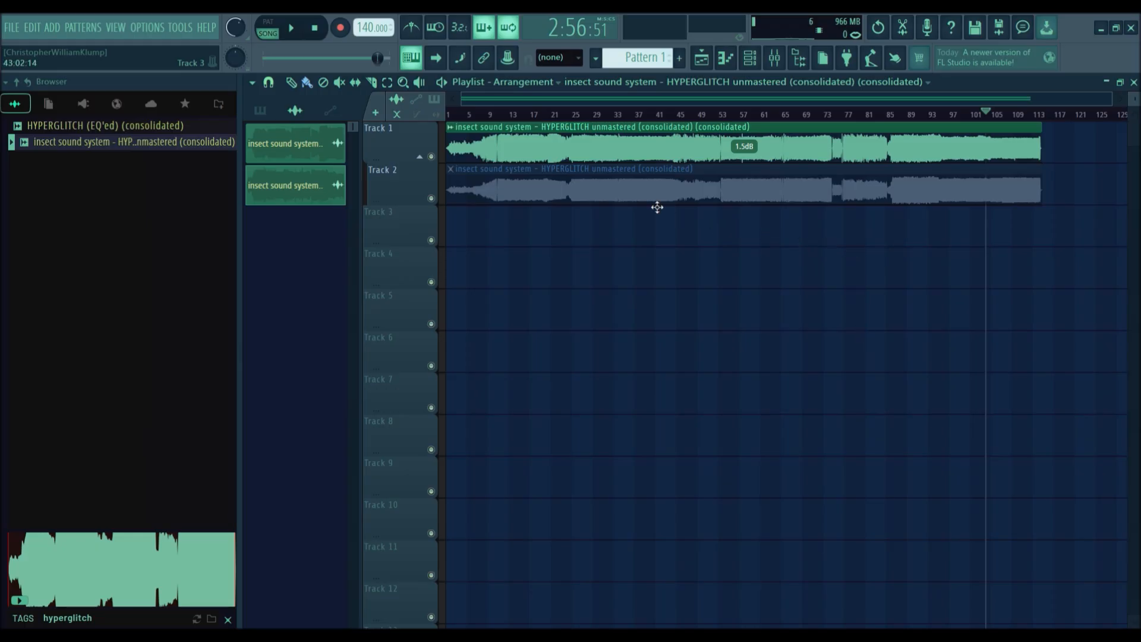
Step: Return the playhead to the start of the song, and close SPAN and Youlean Loudness Meter 2
drag(525, 113, 326, 137)
scroll(497, 211, up, 1)
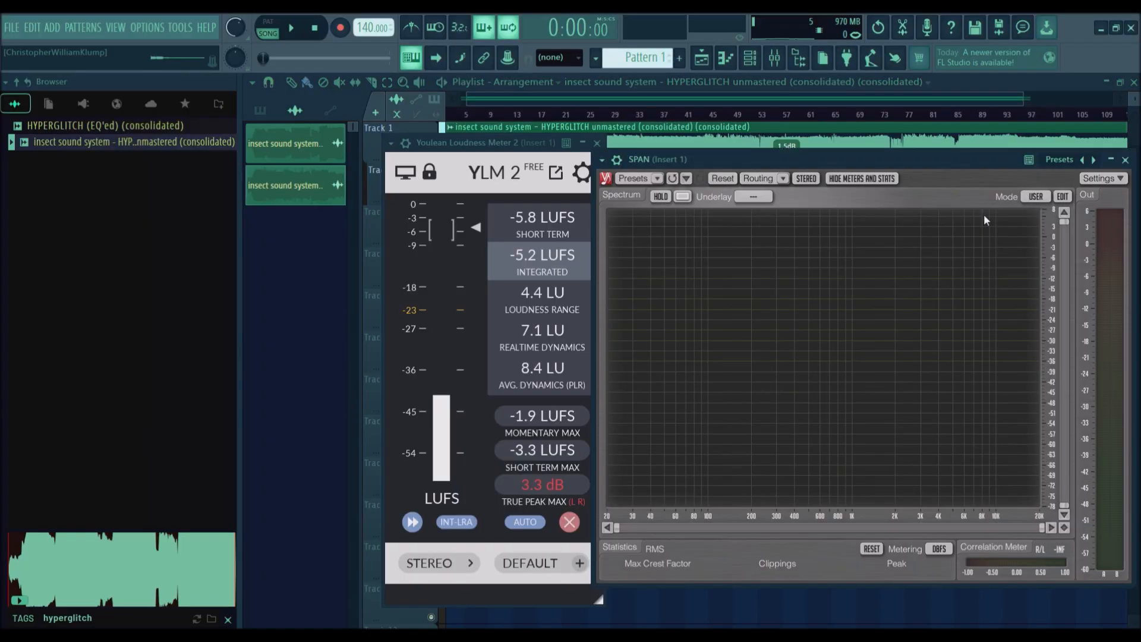
drag(924, 162, 846, 166)
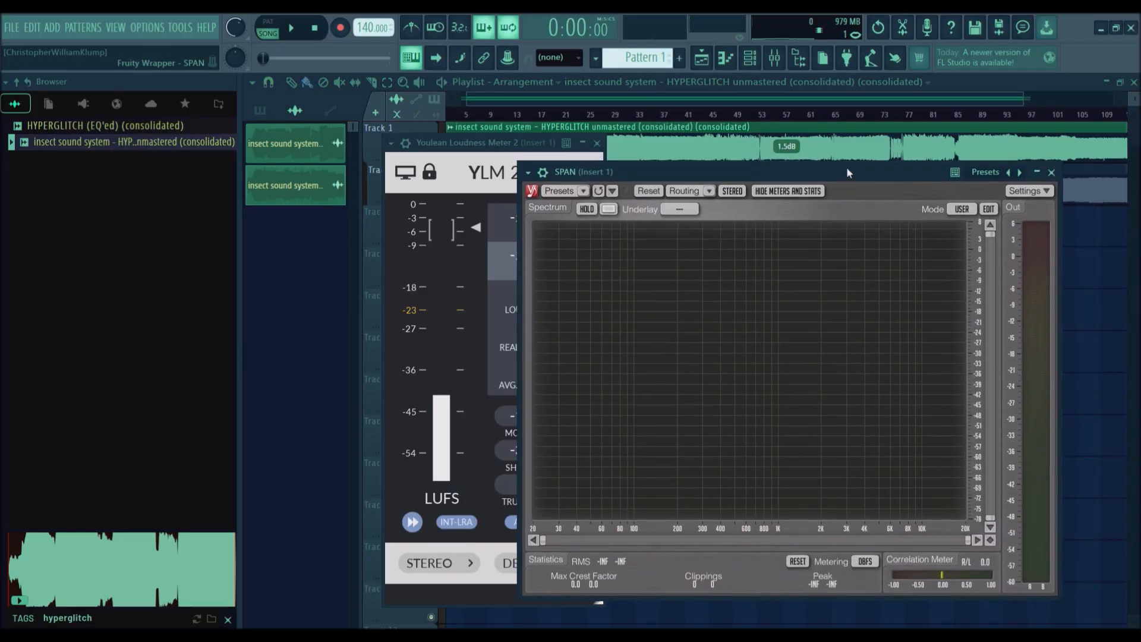
click(1051, 172)
click(597, 143)
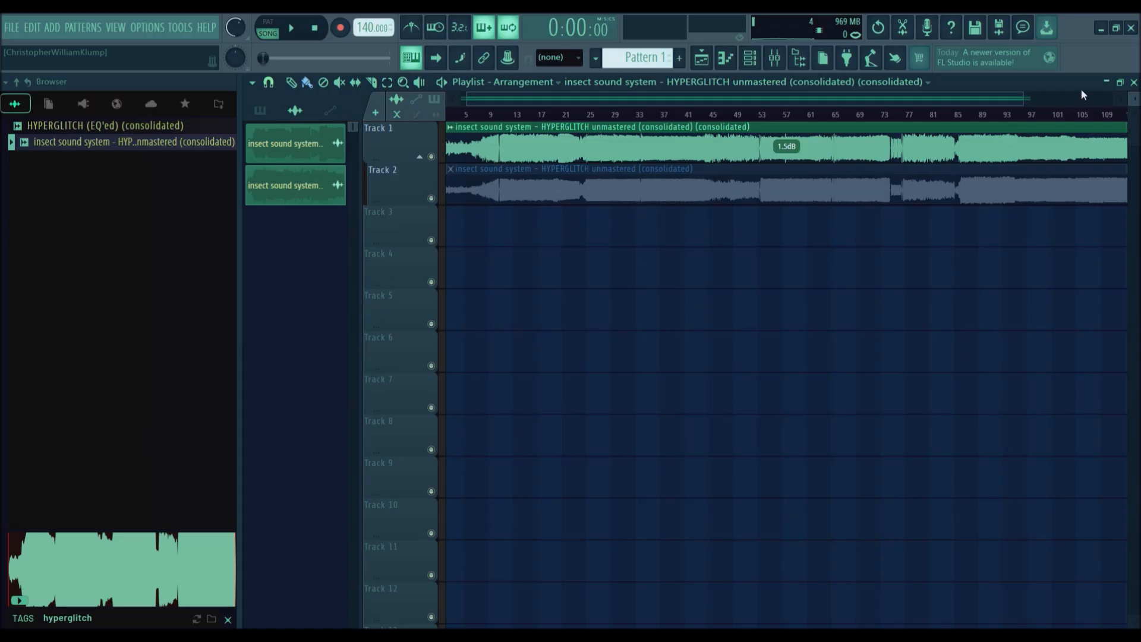
scroll(737, 122, down, 3)
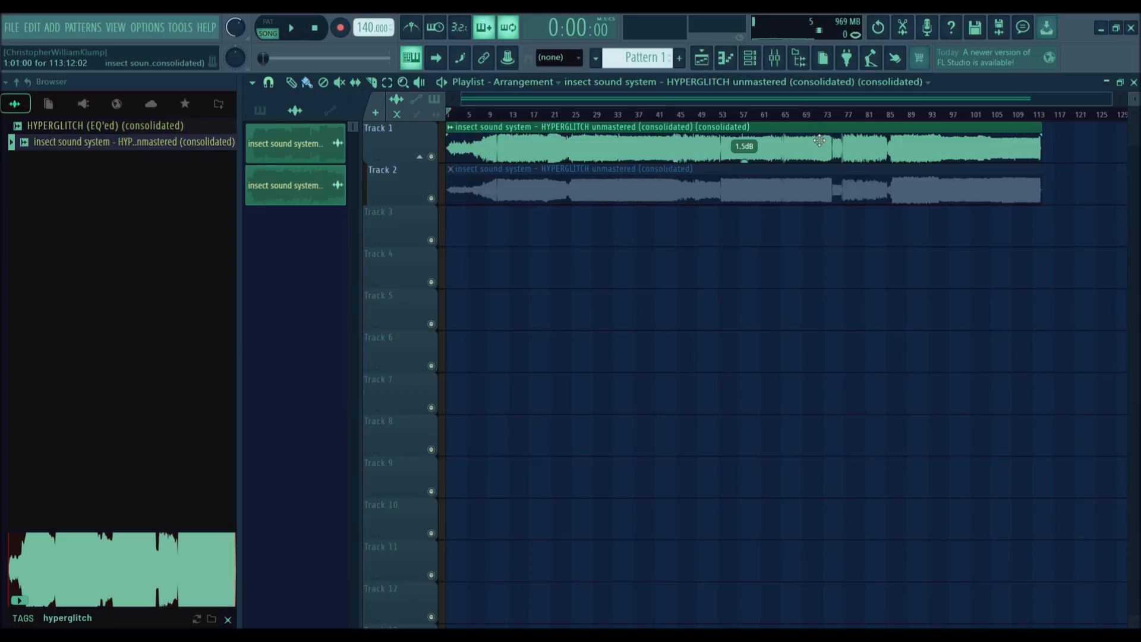
click(775, 58)
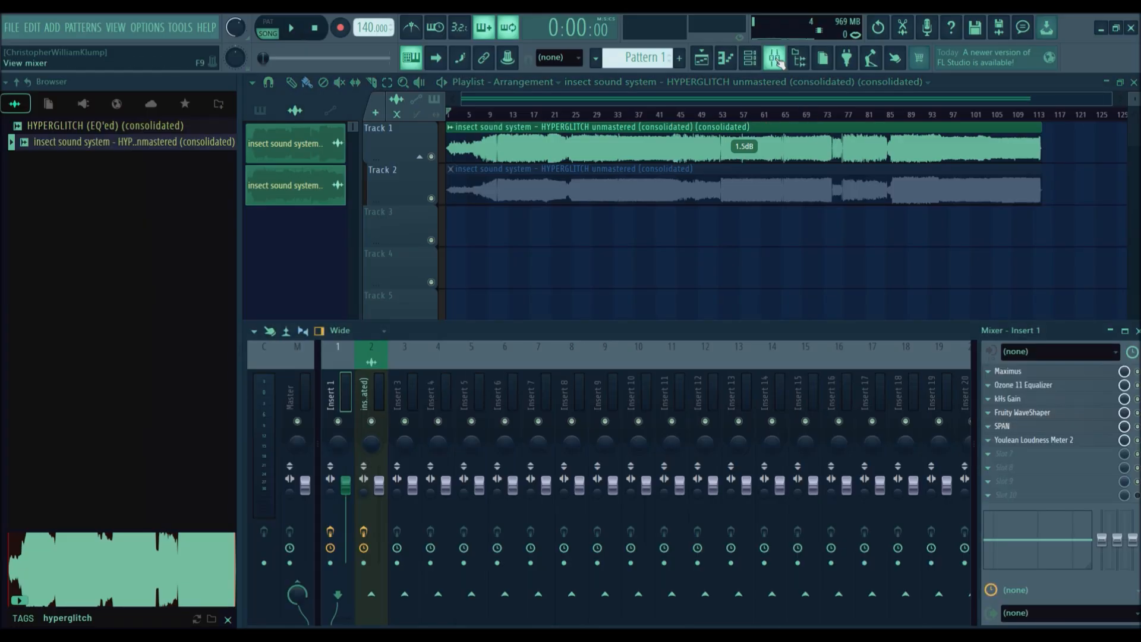
click(775, 59)
click(776, 58)
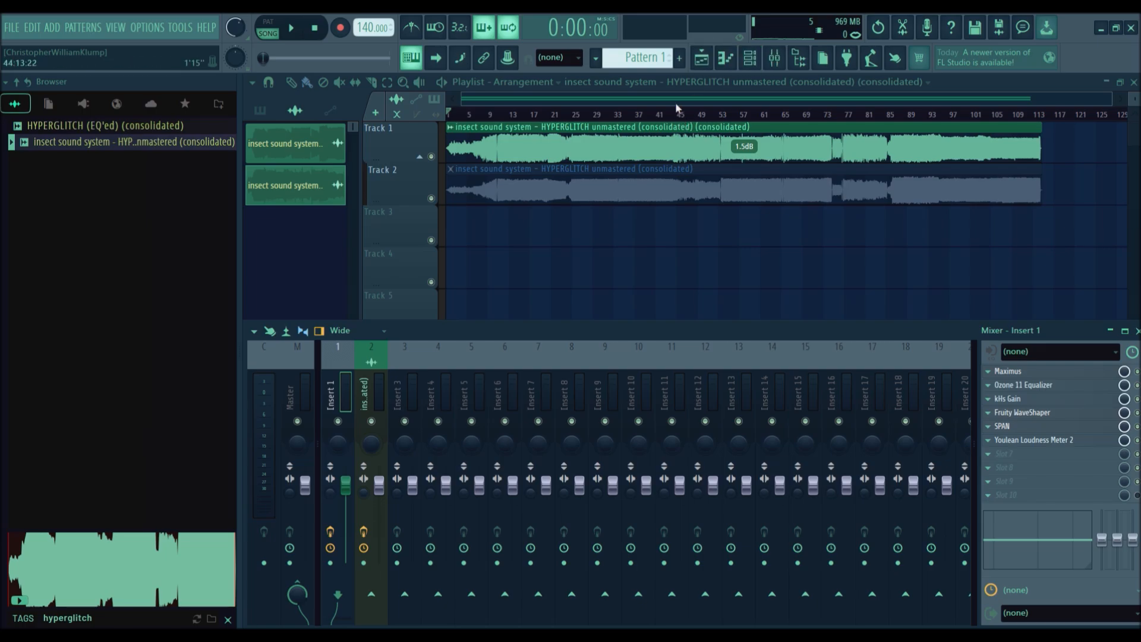
drag(648, 114, 926, 170)
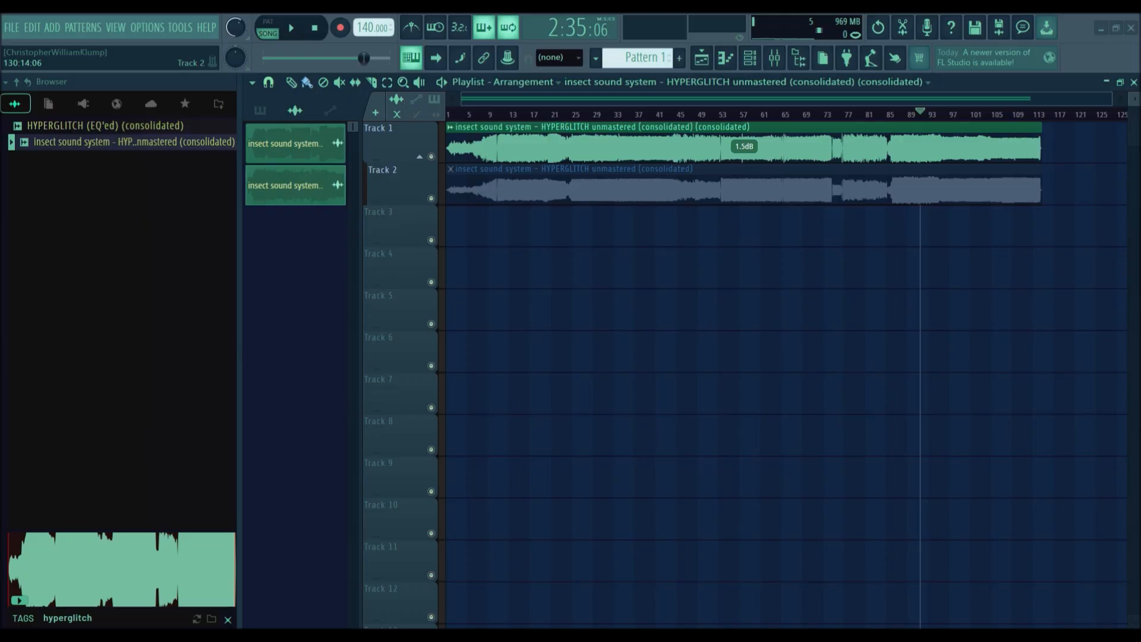
Step: Place the Insect Sound System - HYPERGLITCH audio file on Track 3 and align it with the start of the song
drag(578, 223, 572, 225)
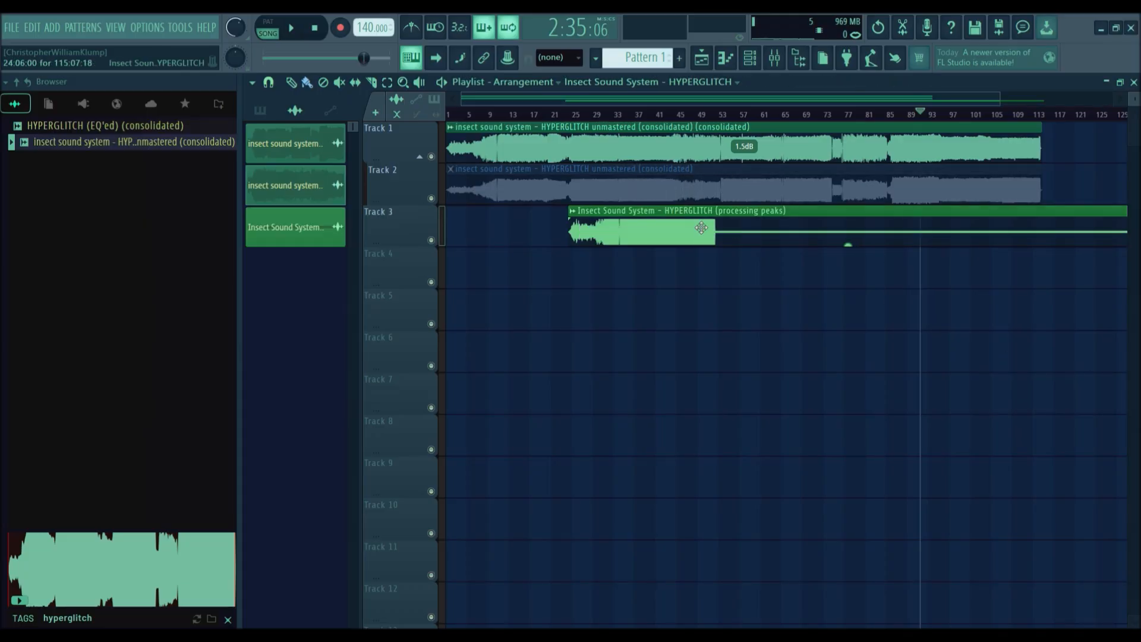
drag(703, 227, 405, 221)
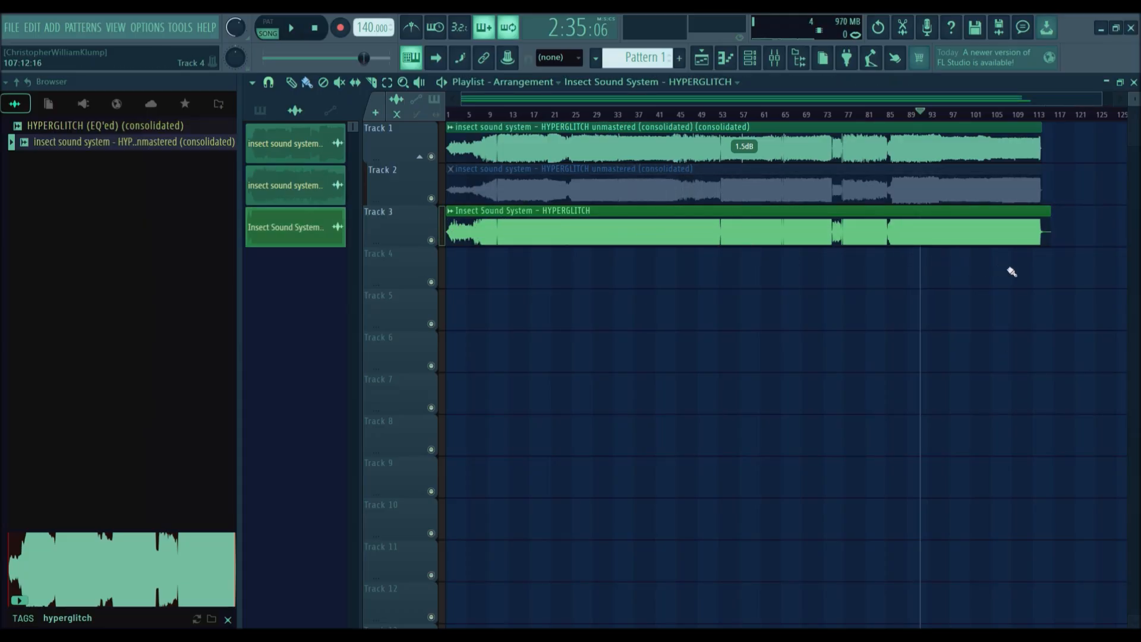